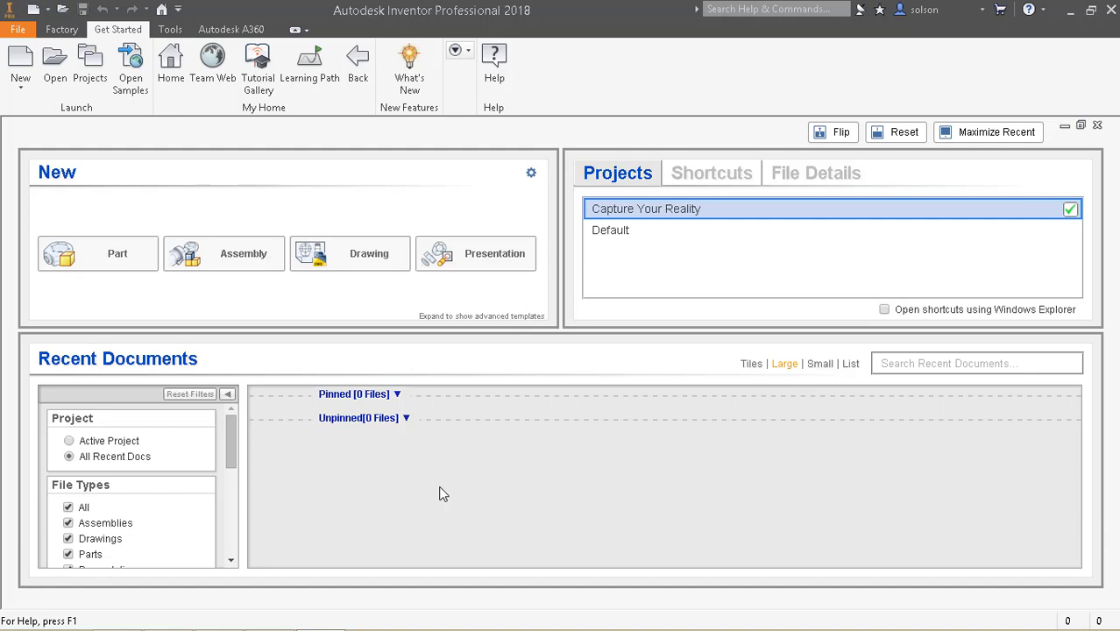
Step: Create a new factory layout and choose Facility Scan.rcp as the point cloud to attach
{"action": "left_click", "coordinate": [60, 30]}
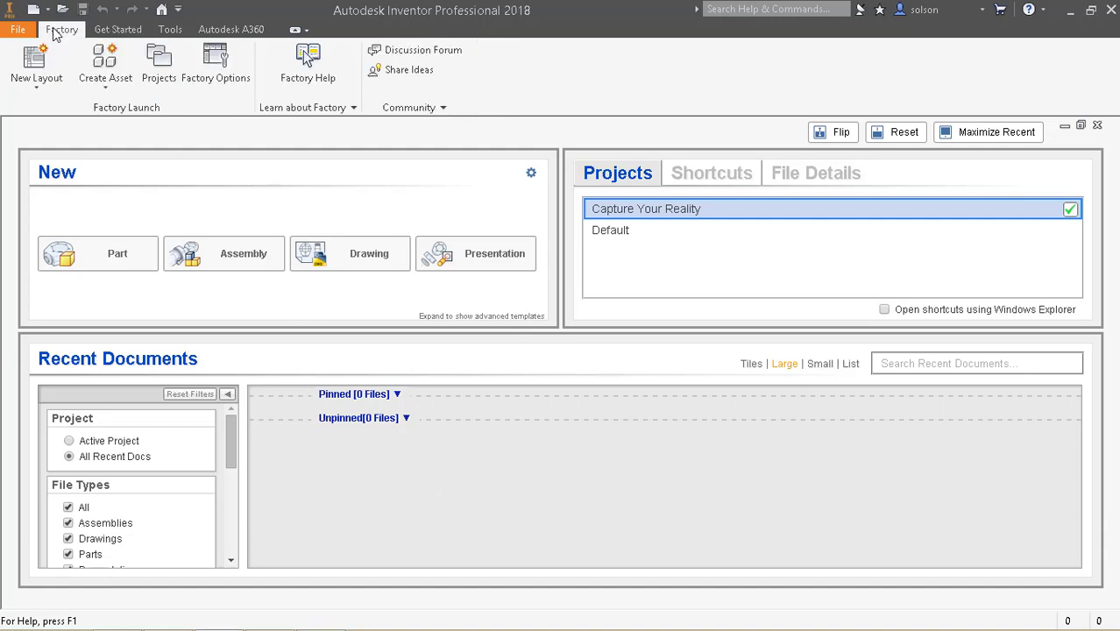
{"action": "left_click", "coordinate": [51, 77]}
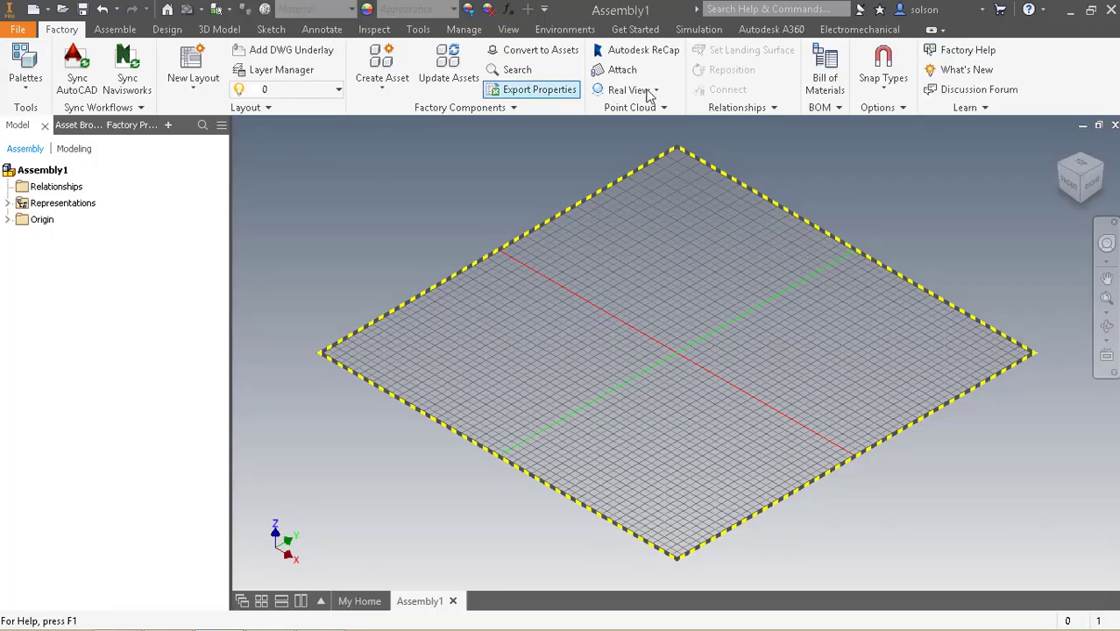
{"action": "left_click", "coordinate": [623, 70]}
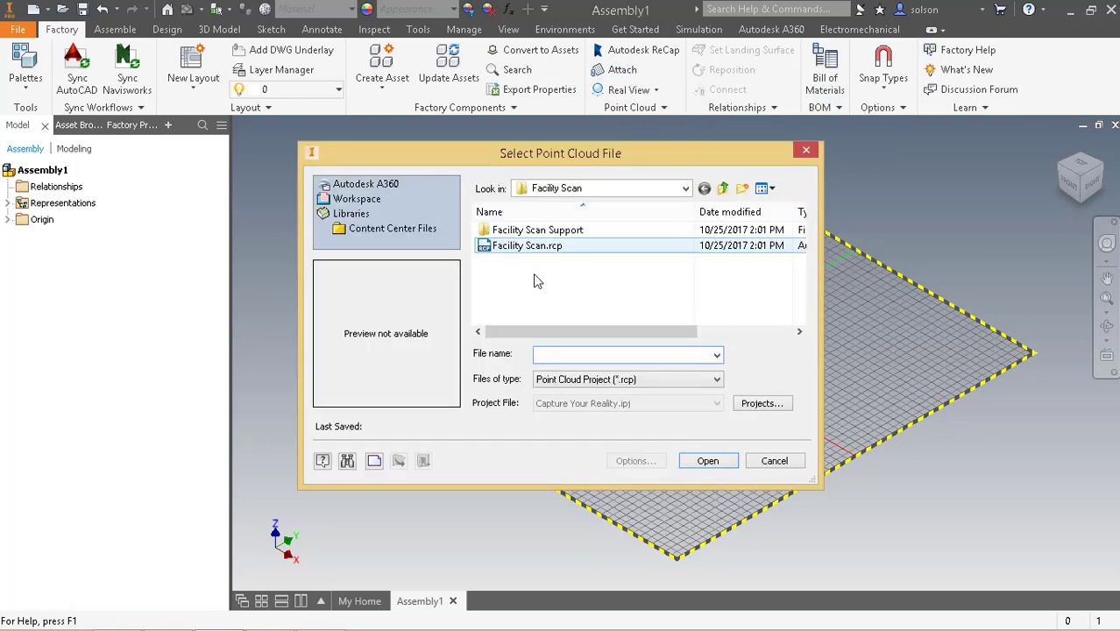
{"action": "left_click", "coordinate": [513, 248]}
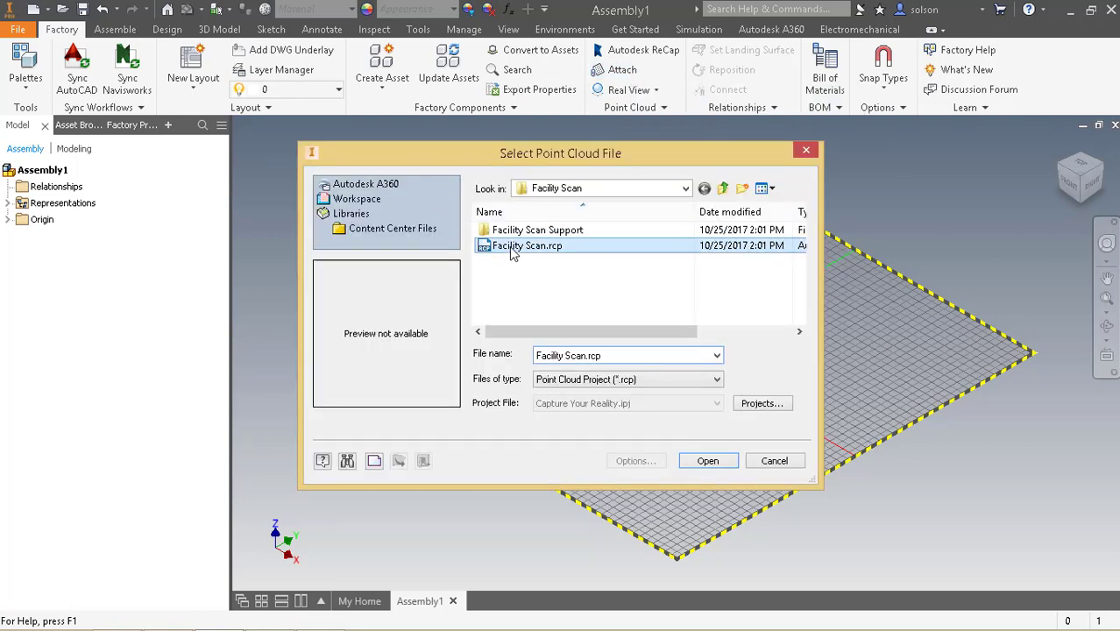
{"action": "left_click", "coordinate": [718, 461]}
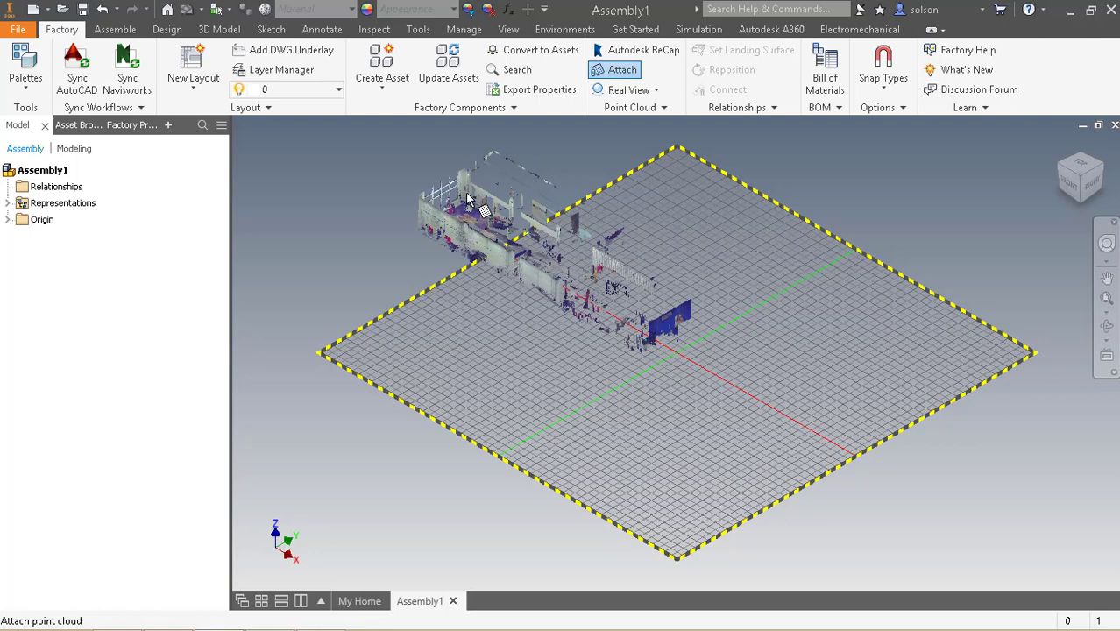
Step: Place the facility scan point cloud in the layout with Insert at Origin enabled
{"action": "left_click", "coordinate": [467, 200]}
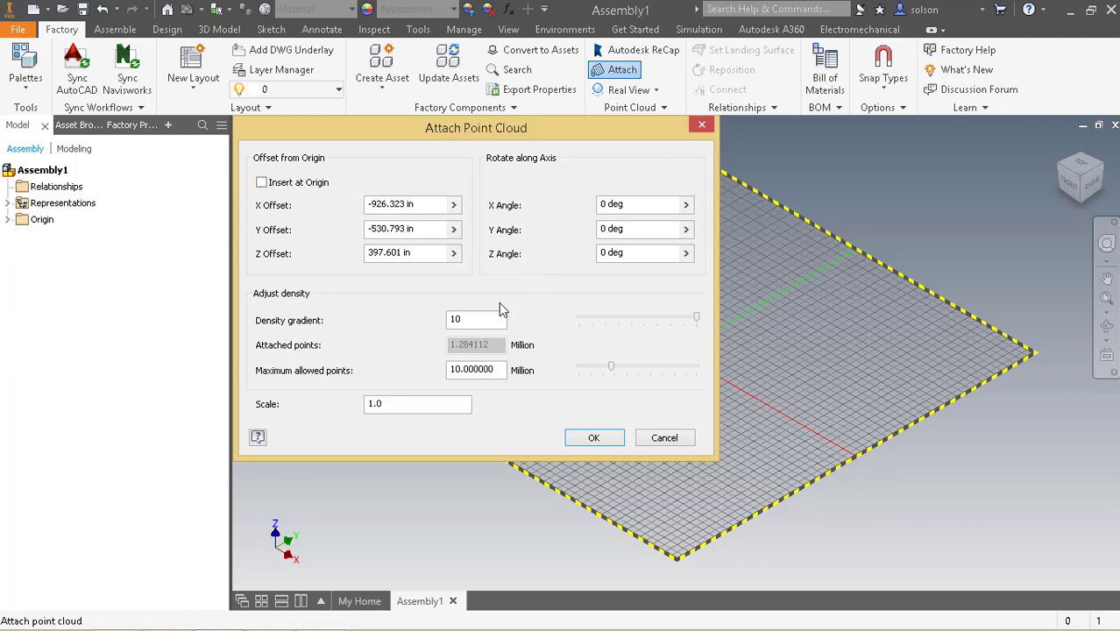
{"action": "left_click", "coordinate": [262, 184]}
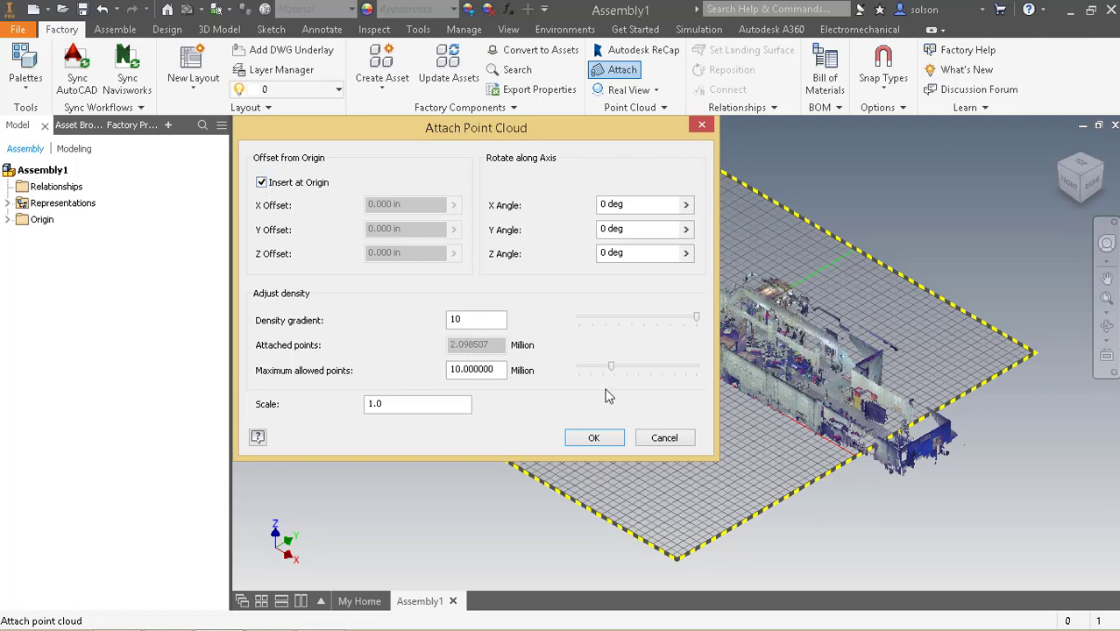
{"action": "left_click", "coordinate": [593, 437]}
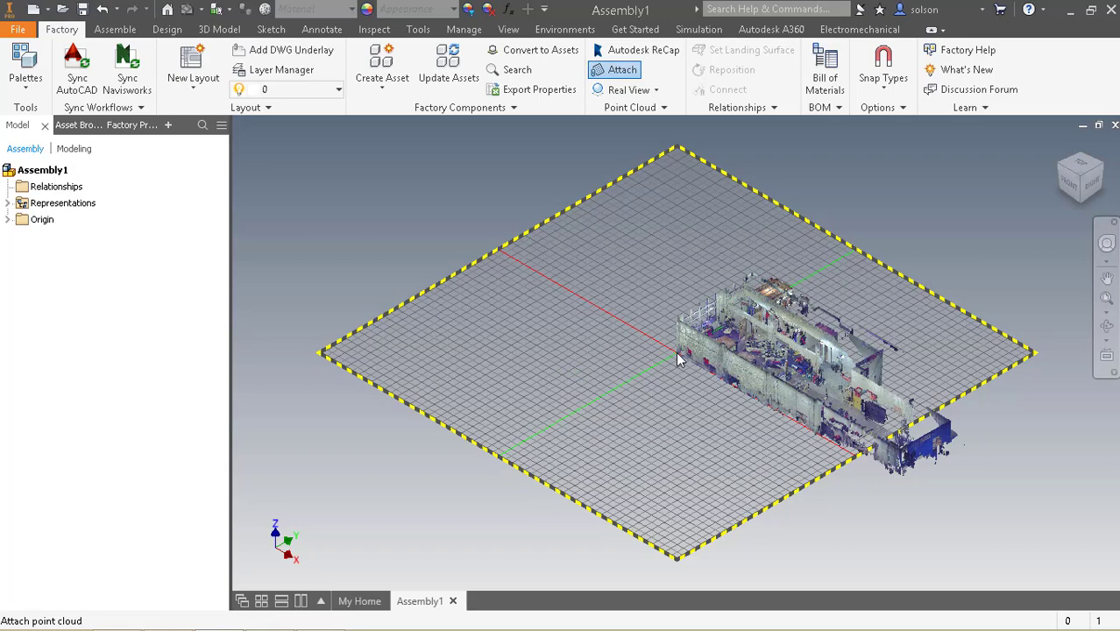
Step: Turn off the Real View indicators and labels of the point cloud's scan locations
{"action": "scroll", "coordinate": [701, 350], "scroll_direction": "up", "scroll_amount": 5}
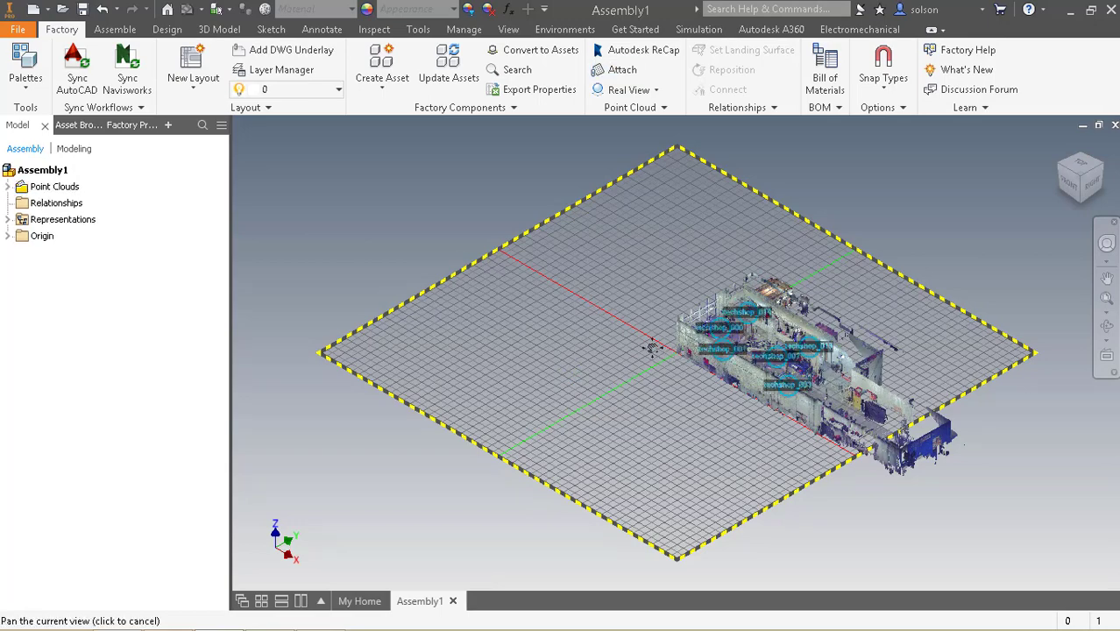
{"action": "scroll", "coordinate": [711, 349], "scroll_direction": "down", "scroll_amount": 4}
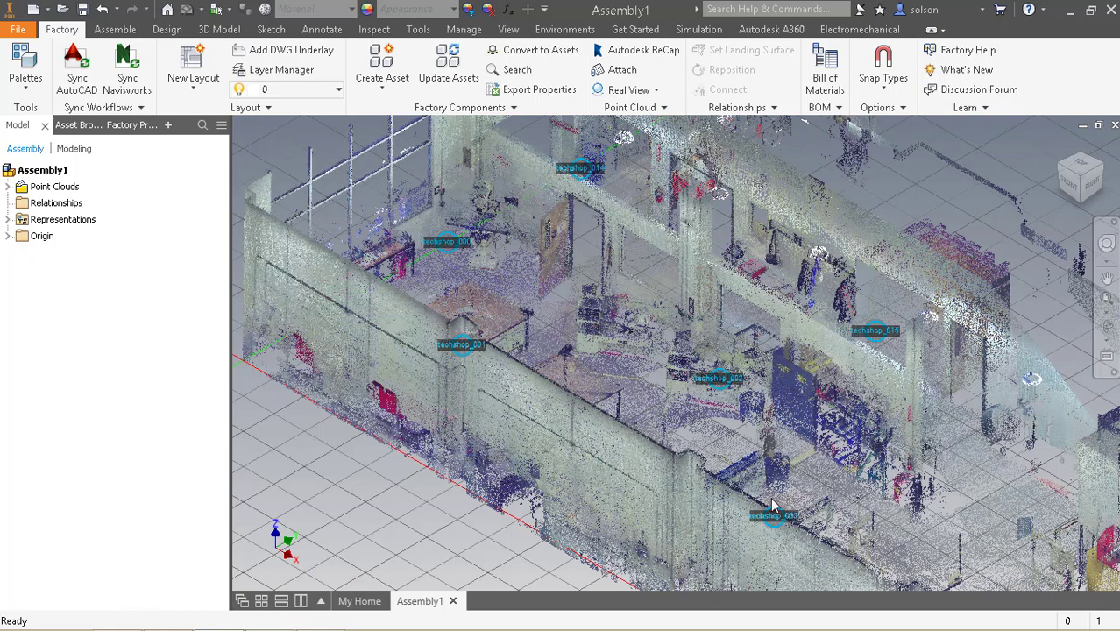
{"action": "left_click", "coordinate": [656, 91]}
{"action": "left_click", "coordinate": [599, 109]}
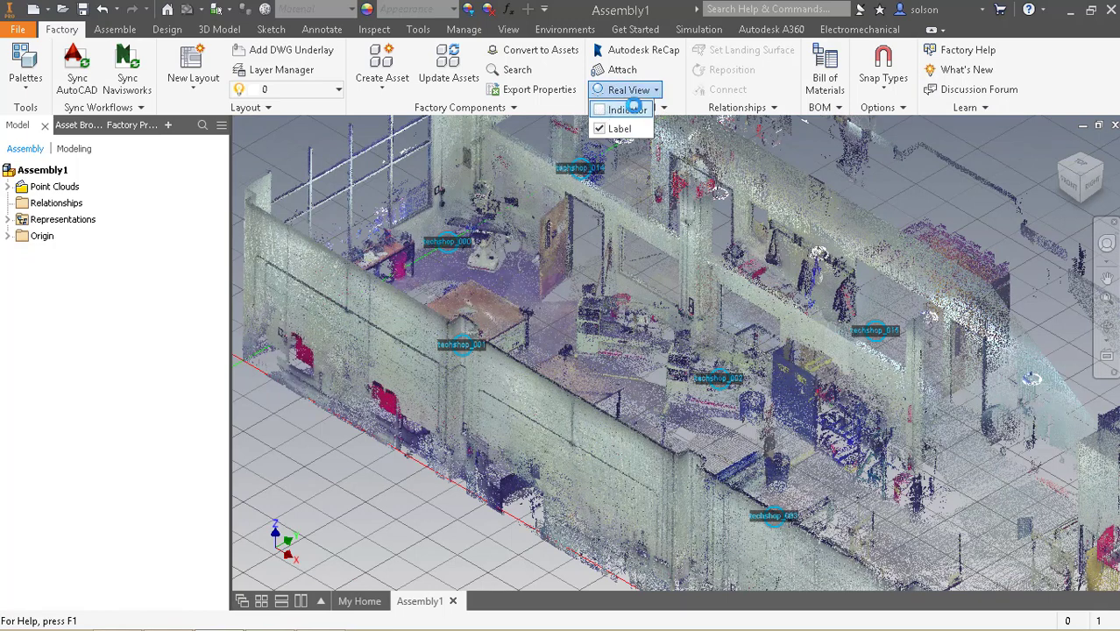
{"action": "left_click", "coordinate": [613, 129]}
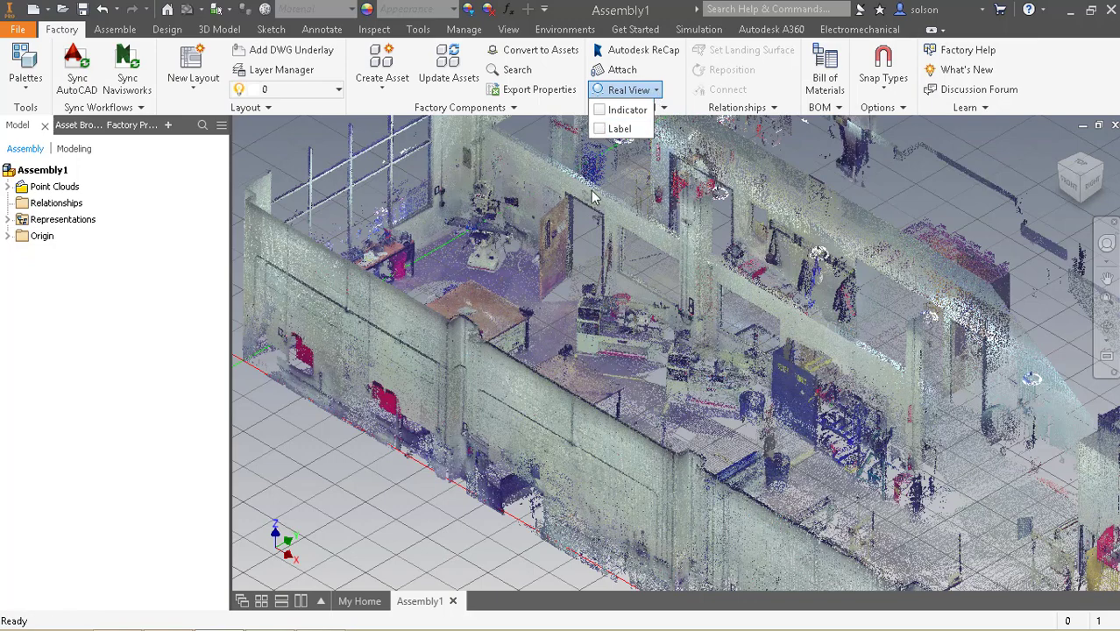
{"action": "scroll", "coordinate": [637, 205], "scroll_direction": "down", "scroll_amount": 2}
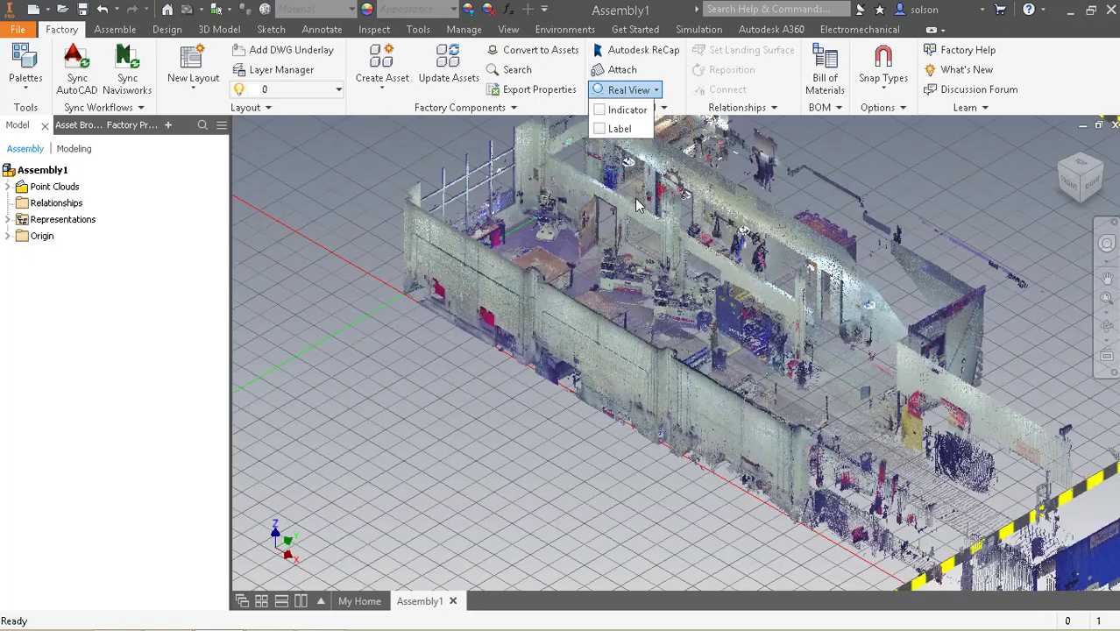
{"action": "left_click", "coordinate": [673, 76]}
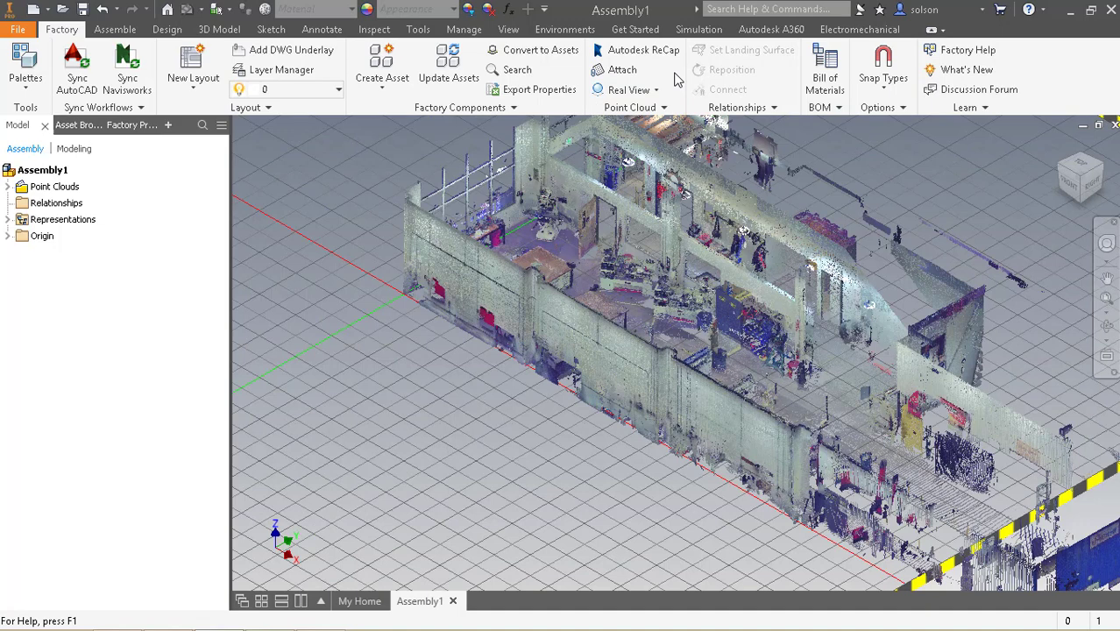
Step: Examine the regions and scans of the facility scan in the Point Cloud Navigator without changing anything
{"action": "left_click", "coordinate": [665, 108]}
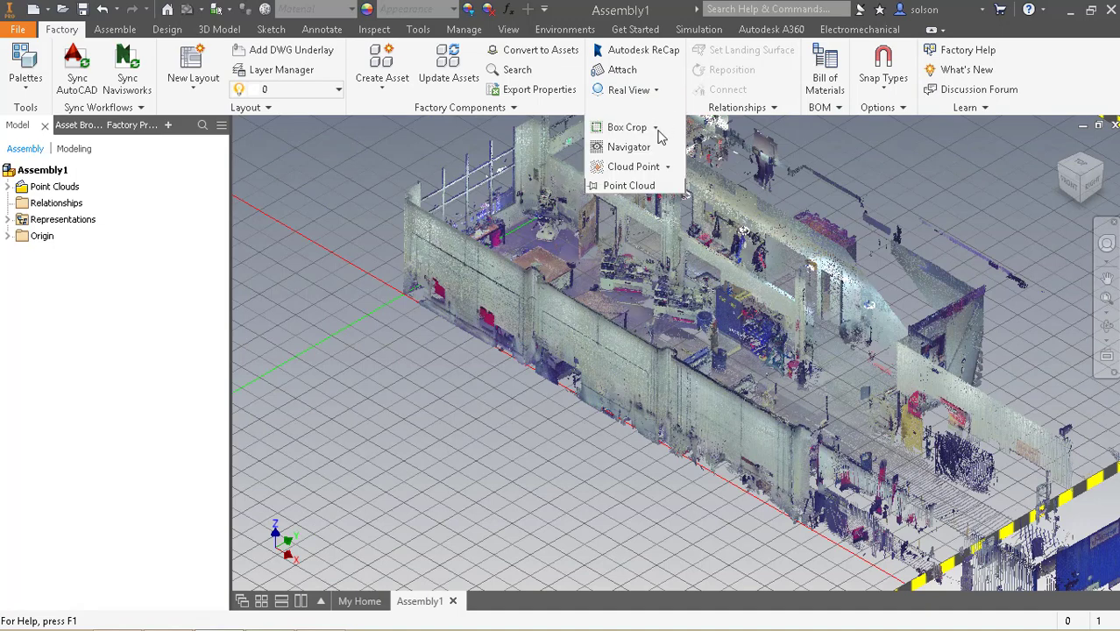
{"action": "left_click", "coordinate": [618, 146]}
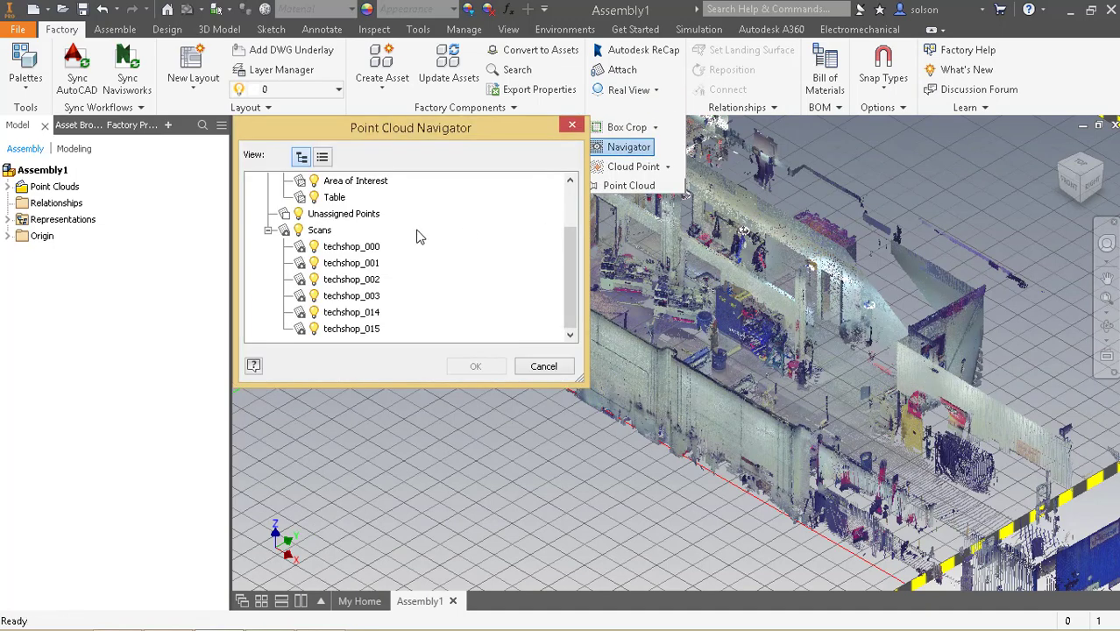
{"action": "scroll", "coordinate": [375, 275], "scroll_direction": "up", "scroll_amount": 3}
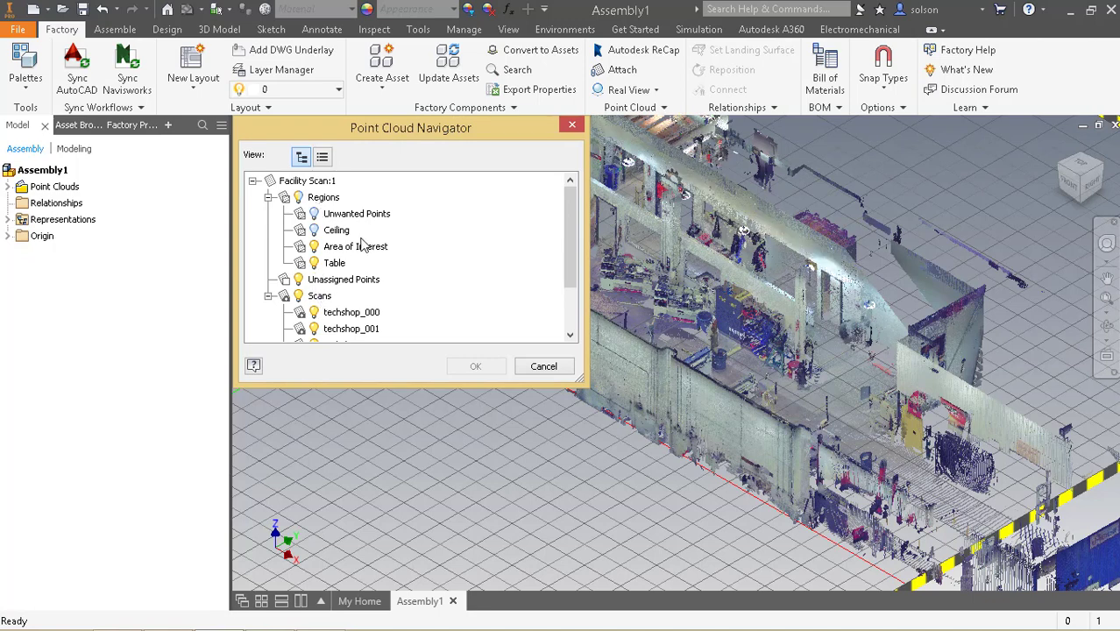
{"action": "left_click", "coordinate": [543, 366]}
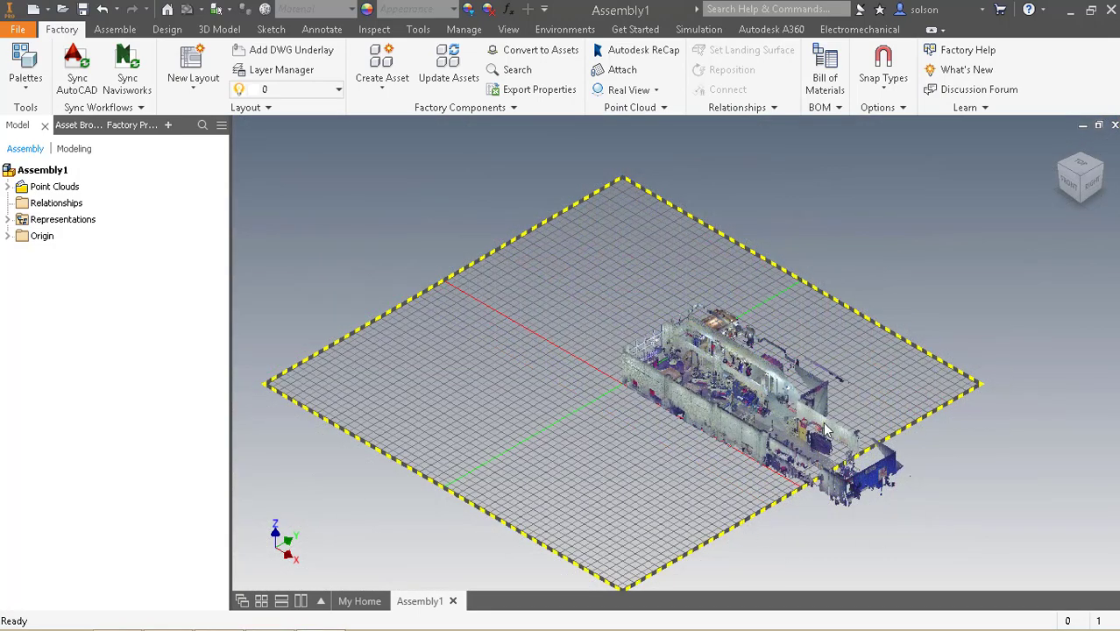
{"action": "scroll", "coordinate": [764, 410], "scroll_direction": "up", "scroll_amount": 10}
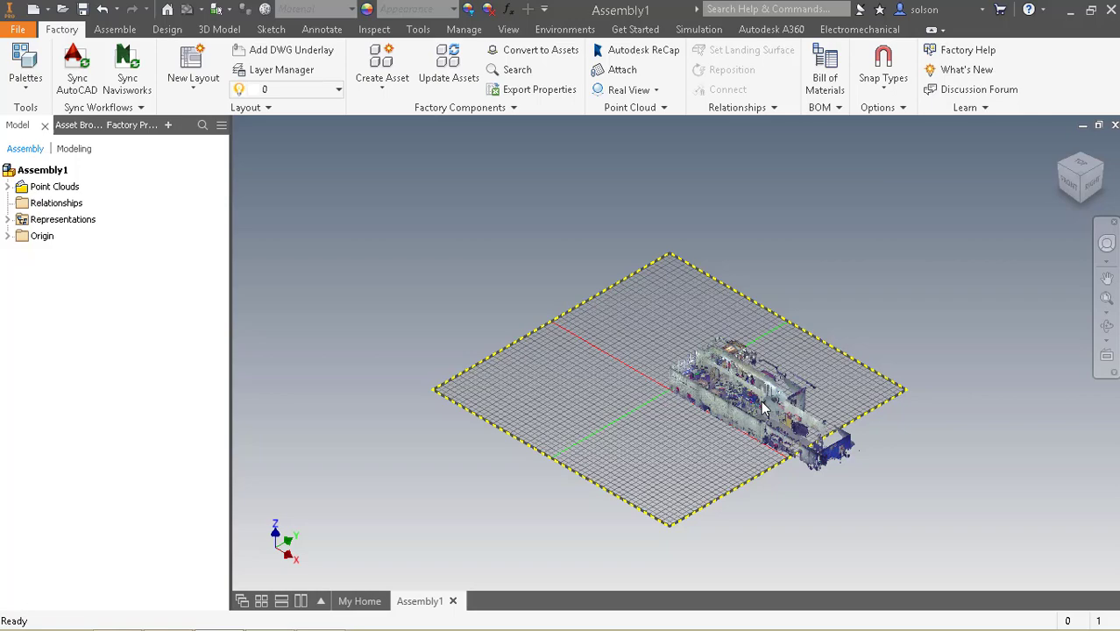
{"action": "scroll", "coordinate": [714, 403], "scroll_direction": "down", "scroll_amount": 8}
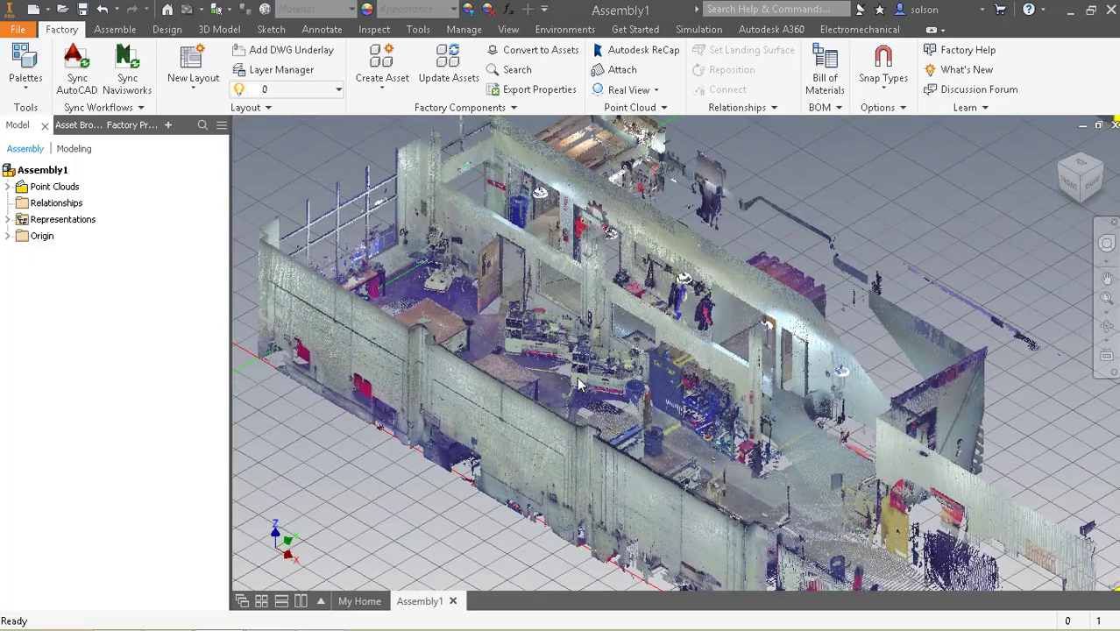
{"action": "scroll", "coordinate": [580, 382], "scroll_direction": "down", "scroll_amount": 3}
{"action": "scroll", "coordinate": [579, 384], "scroll_direction": "up", "scroll_amount": 3}
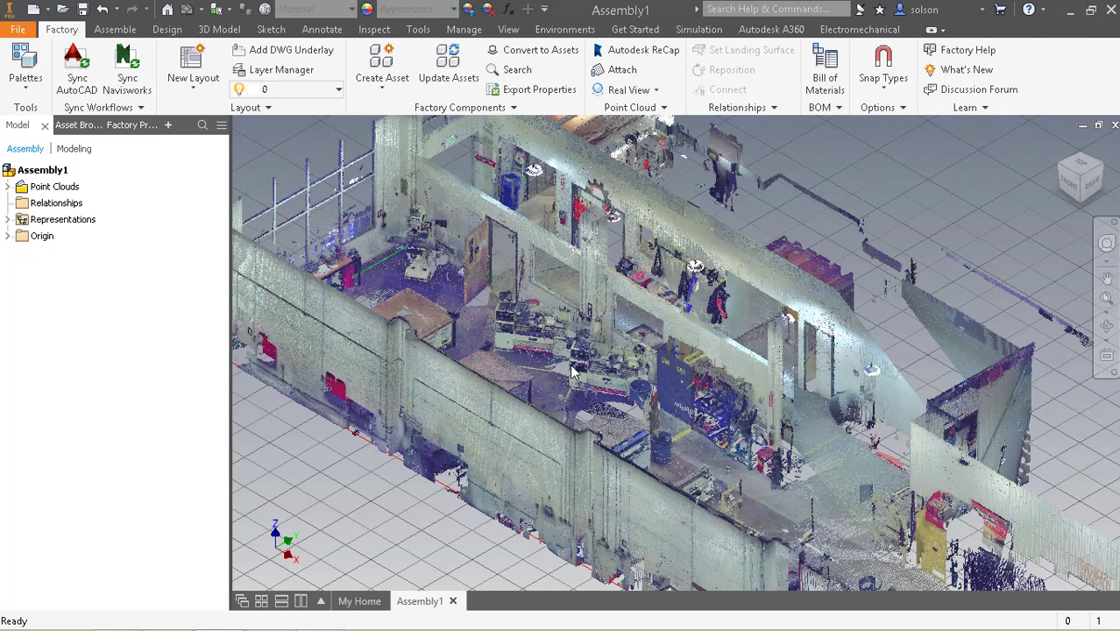
{"action": "middle_click_drag", "start_coordinate": [571, 365], "coordinate": [587, 368]}
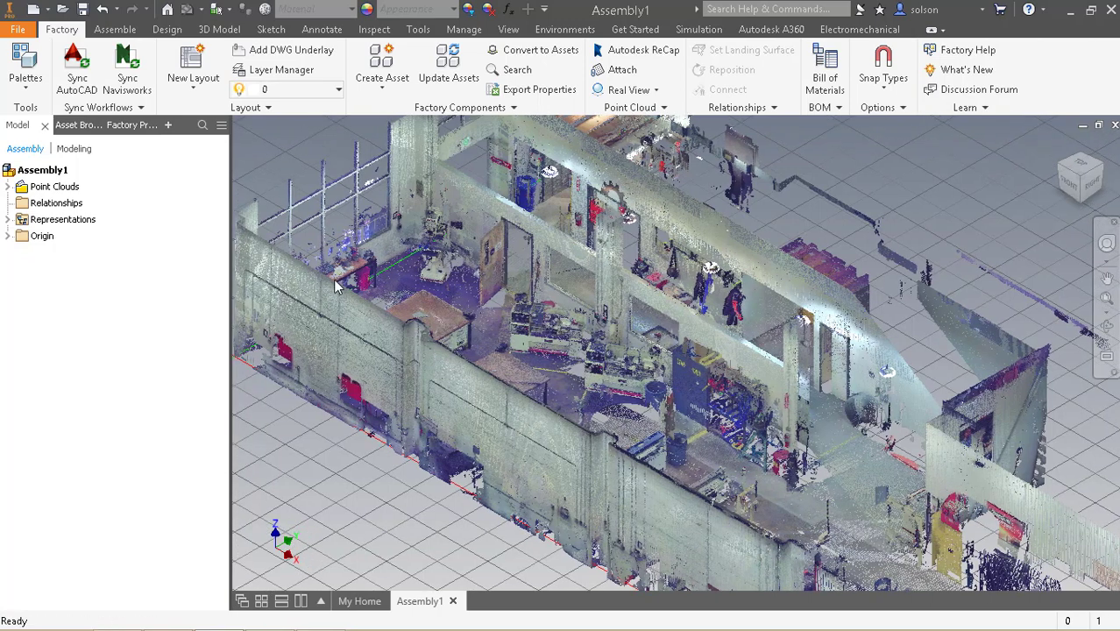
Step: Search the factory assets for "lathe" and download the cloud asset named Lathe
{"action": "left_click", "coordinate": [77, 125]}
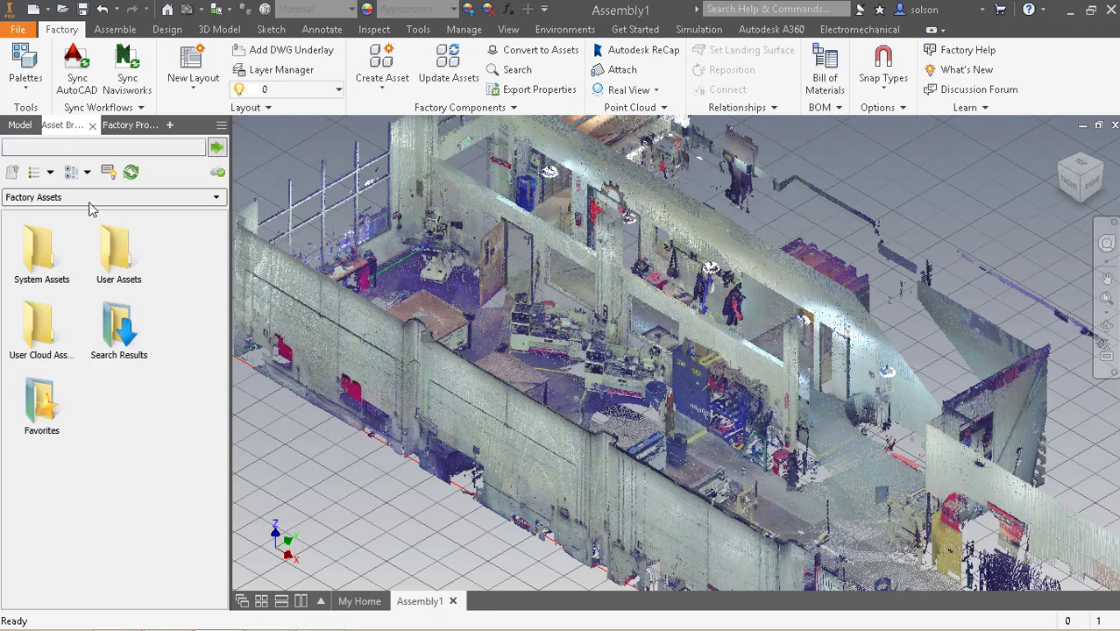
{"action": "left_click", "coordinate": [57, 148]}
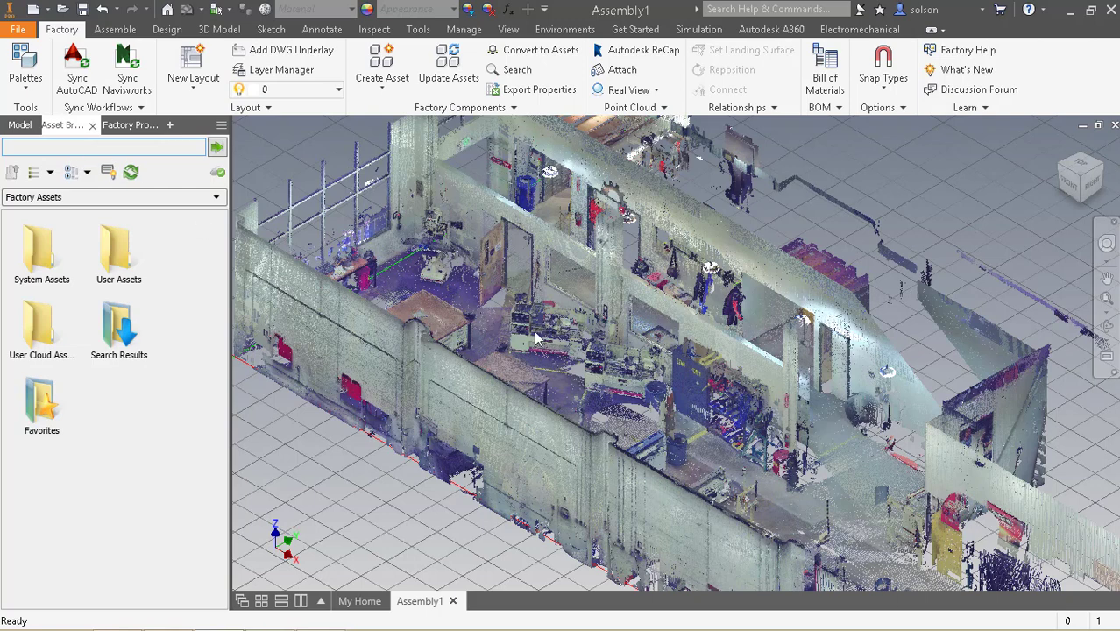
{"action": "type", "text": "lathe"}
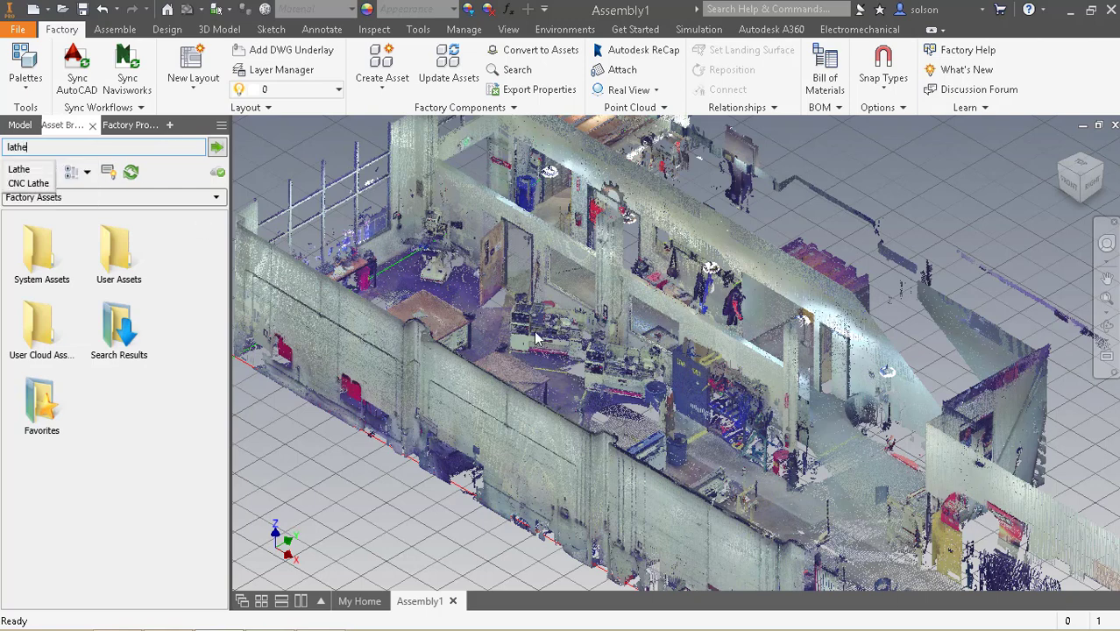
{"action": "key", "text": "Return"}
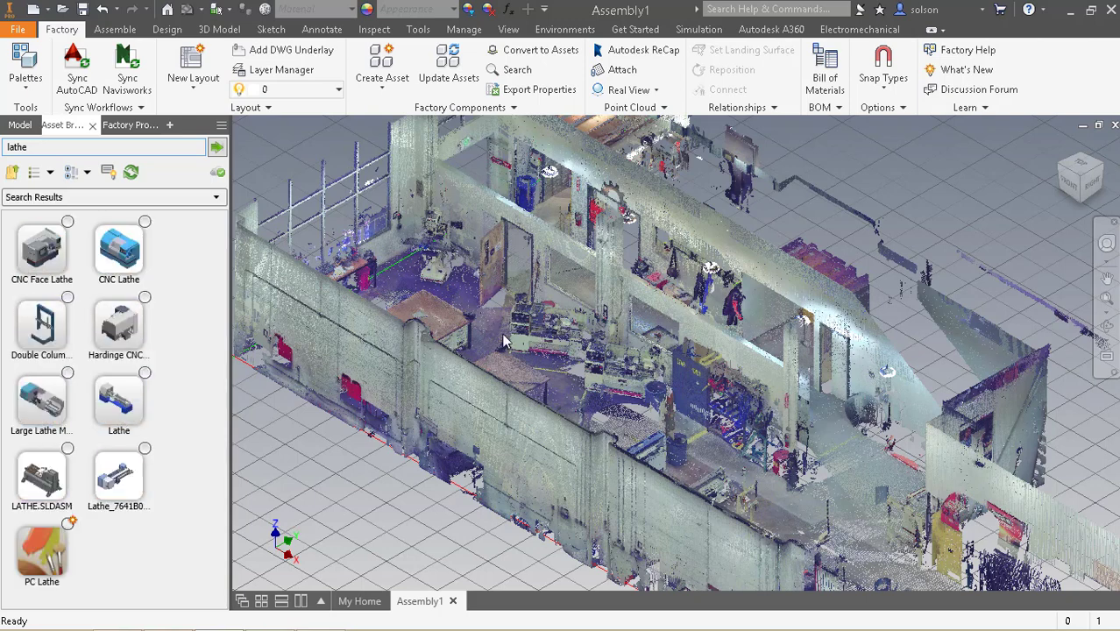
{"action": "mouse_move", "coordinate": [125, 407]}
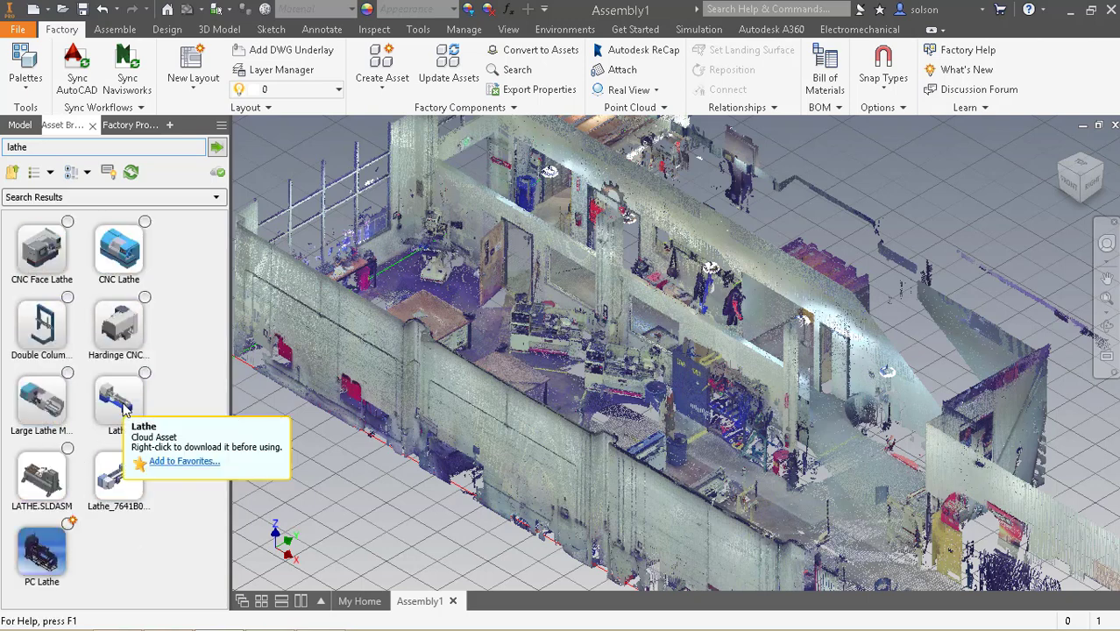
{"action": "right_click", "coordinate": [171, 433]}
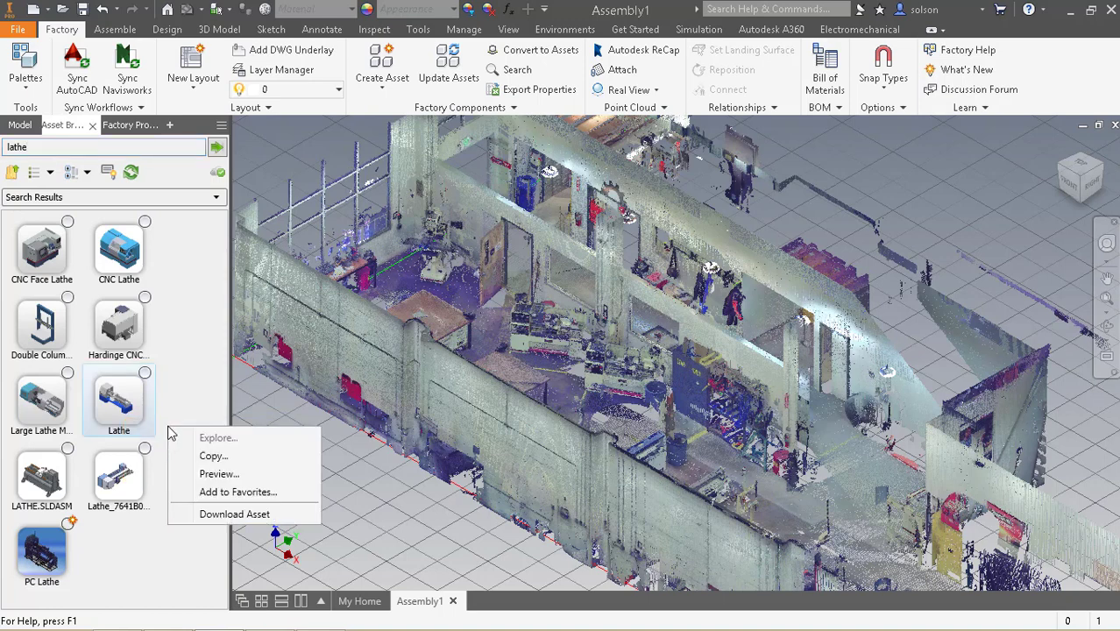
{"action": "left_click", "coordinate": [224, 514]}
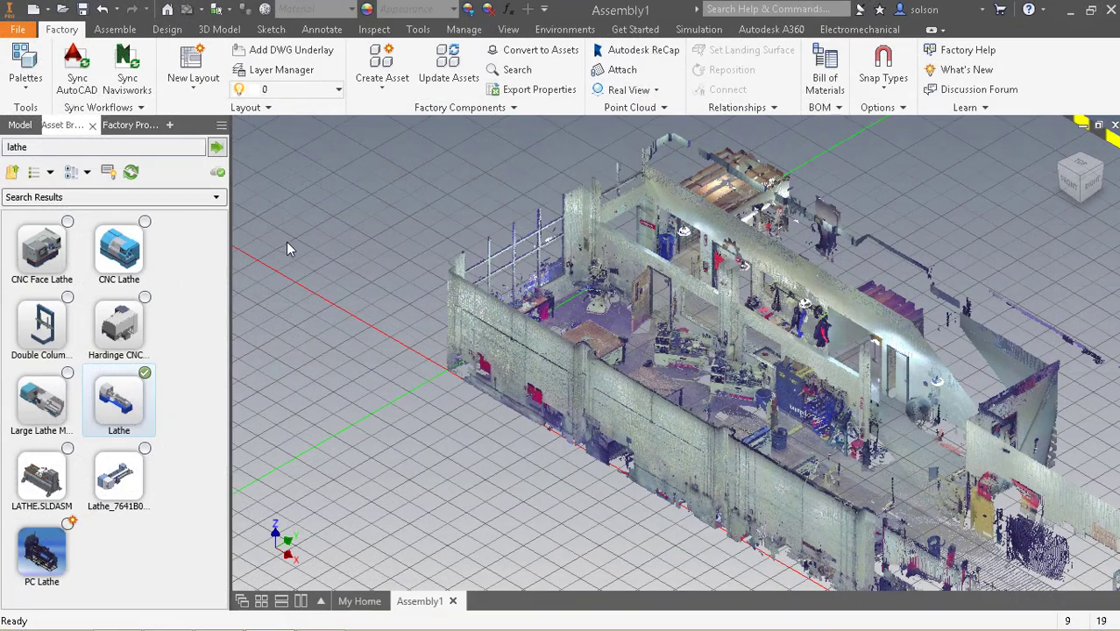
Step: Place the Lathe cloud asset on the layout floor just behind the scanned lathe near the inner wall, viewed from above
{"action": "mouse_move", "coordinate": [123, 403]}
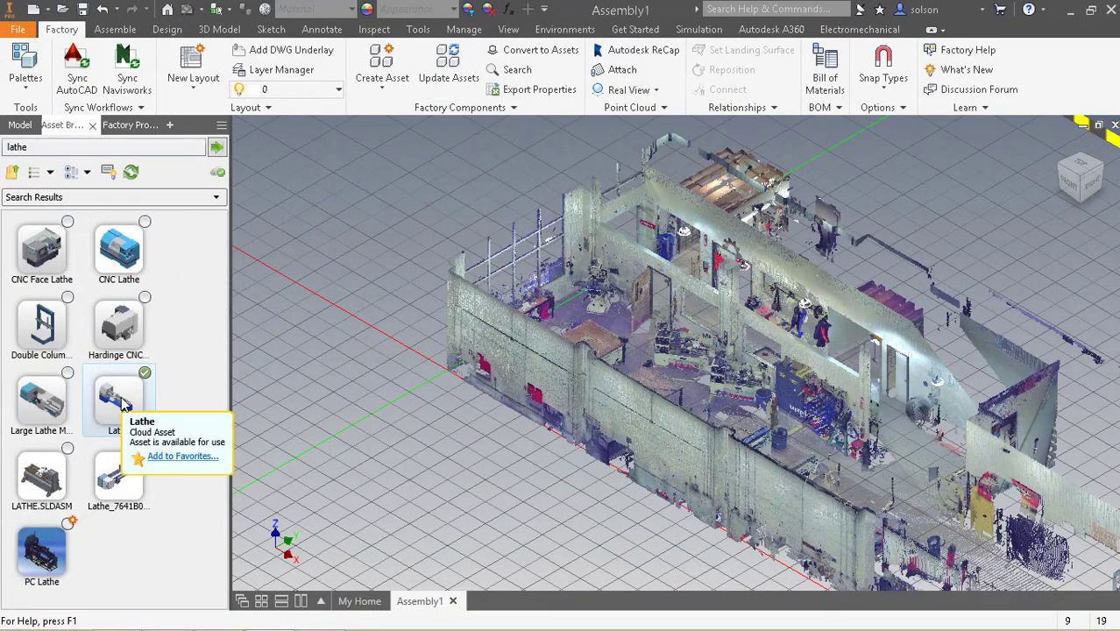
{"action": "left_click_drag", "start_coordinate": [124, 402], "coordinate": [405, 394]}
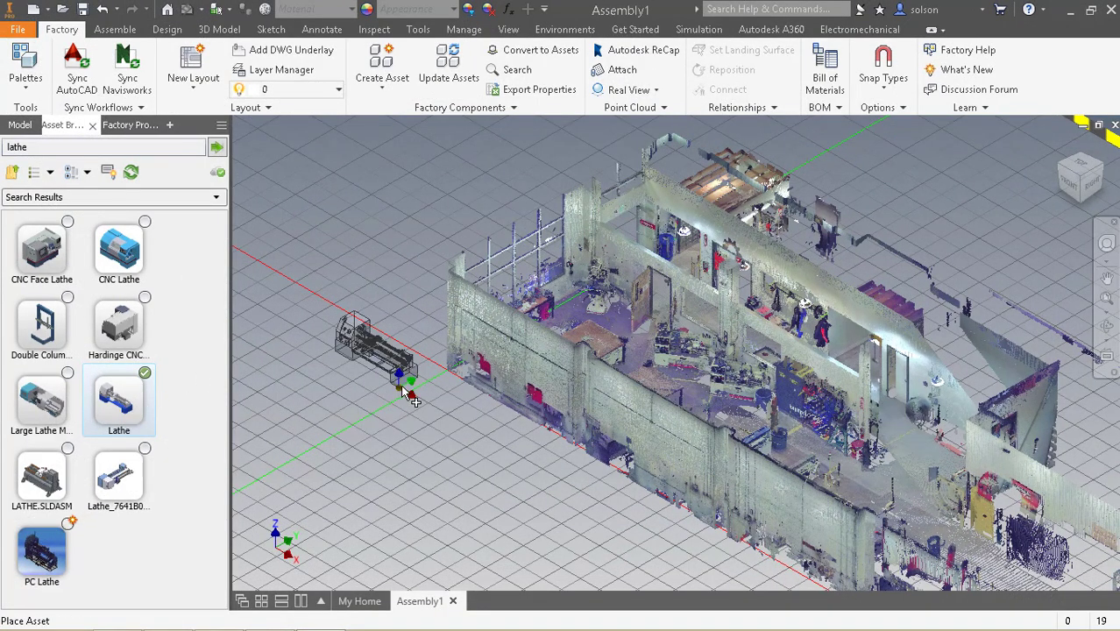
{"action": "left_click", "coordinate": [1080, 163]}
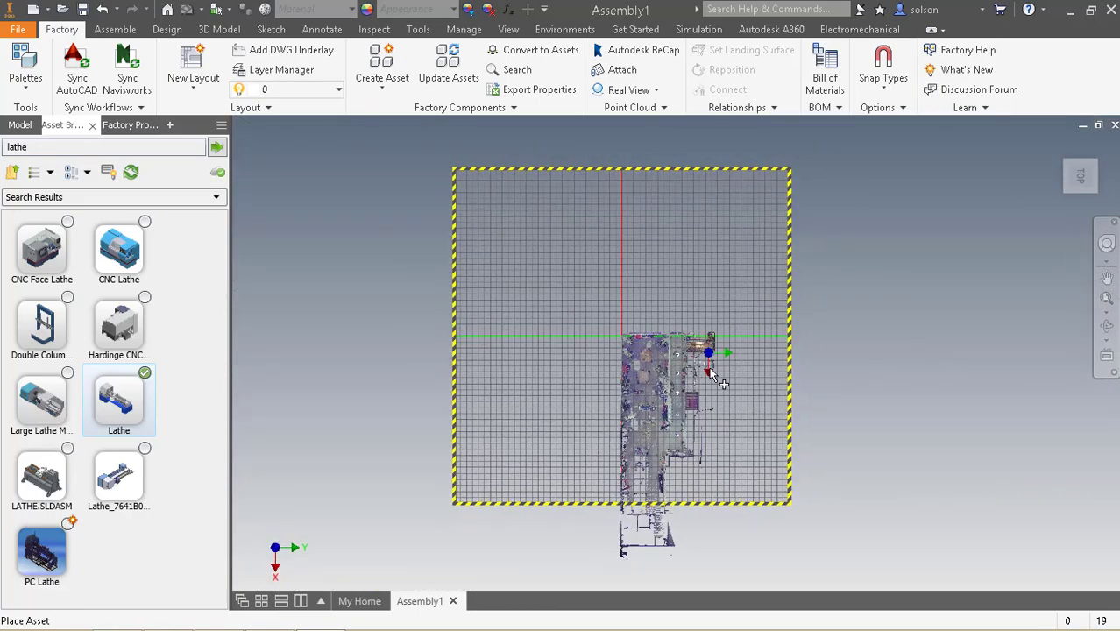
{"action": "left_click", "coordinate": [1102, 155]}
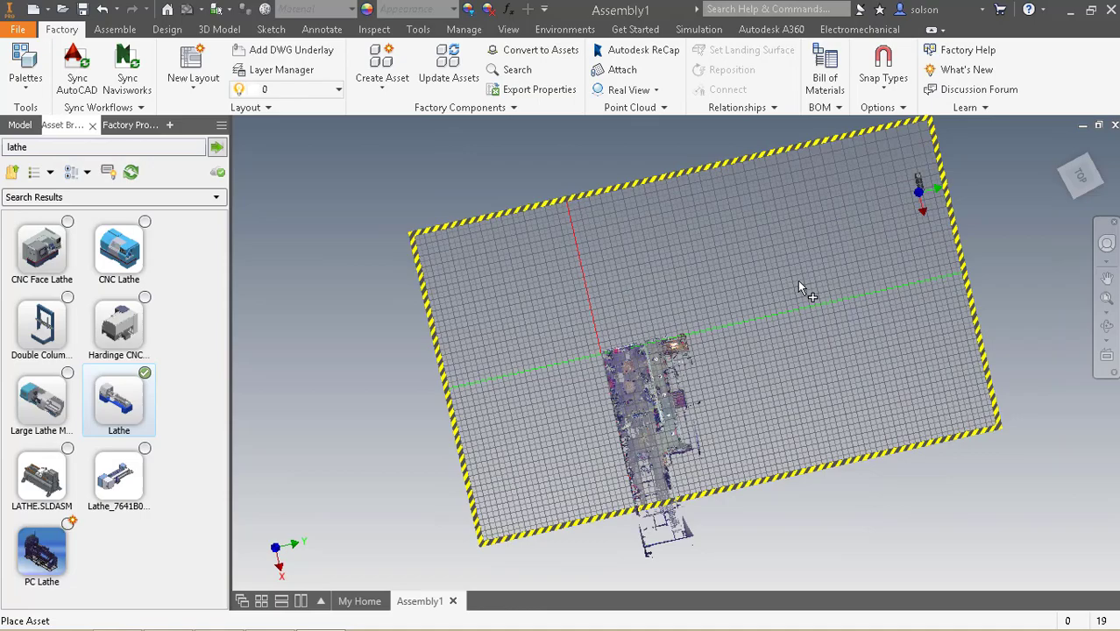
{"action": "scroll", "coordinate": [699, 499], "scroll_direction": "up", "scroll_amount": 10}
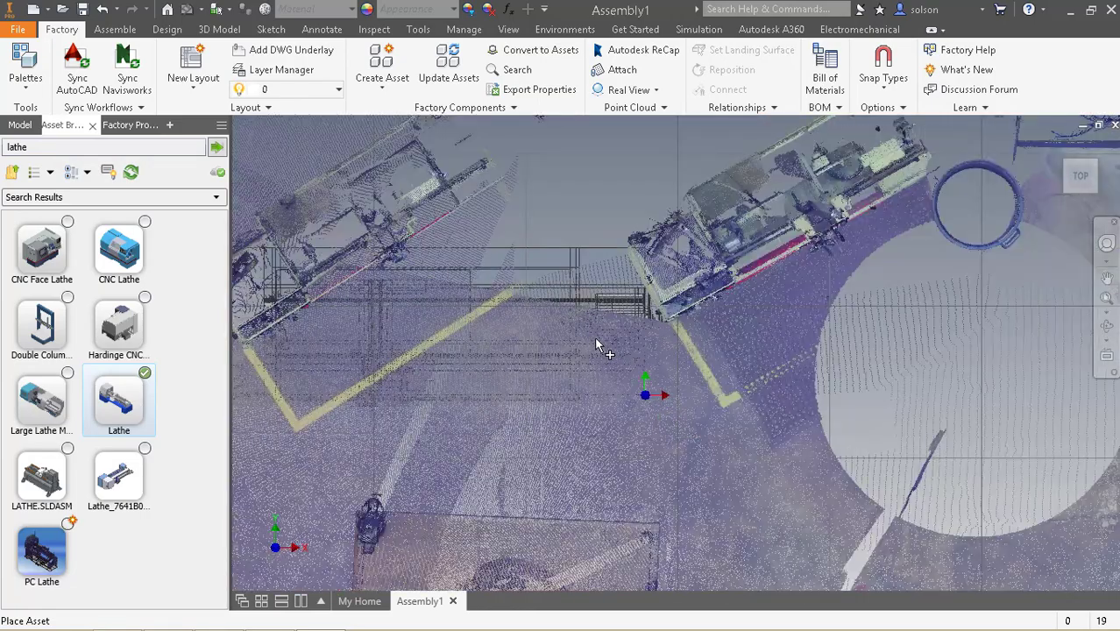
{"action": "middle_click_drag", "start_coordinate": [580, 323], "coordinate": [743, 416]}
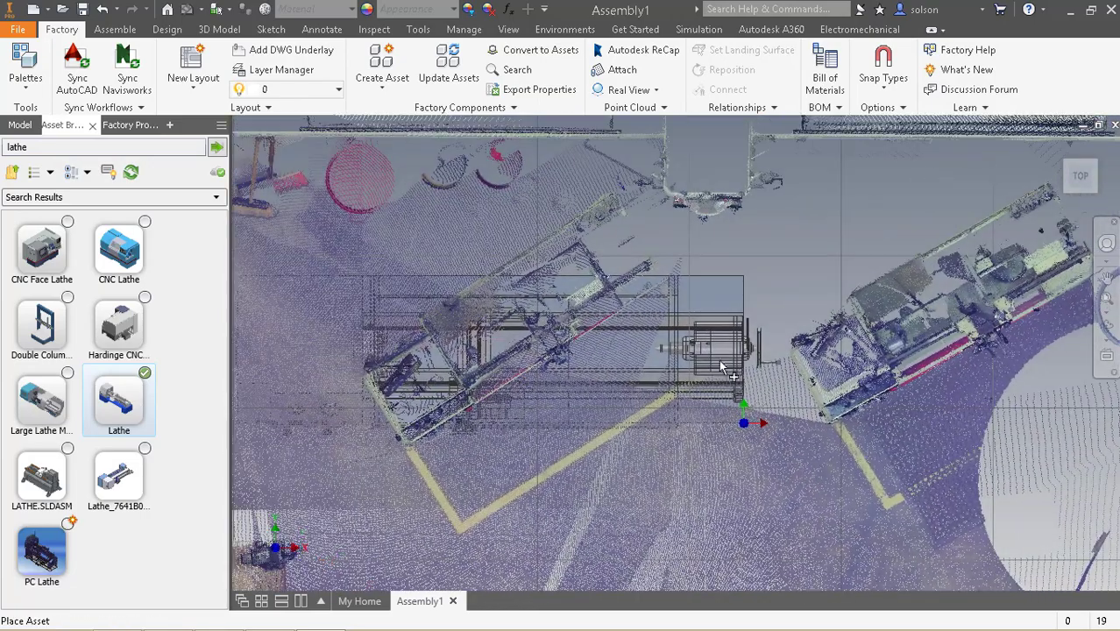
{"action": "middle_click_drag", "start_coordinate": [712, 288], "coordinate": [775, 310]}
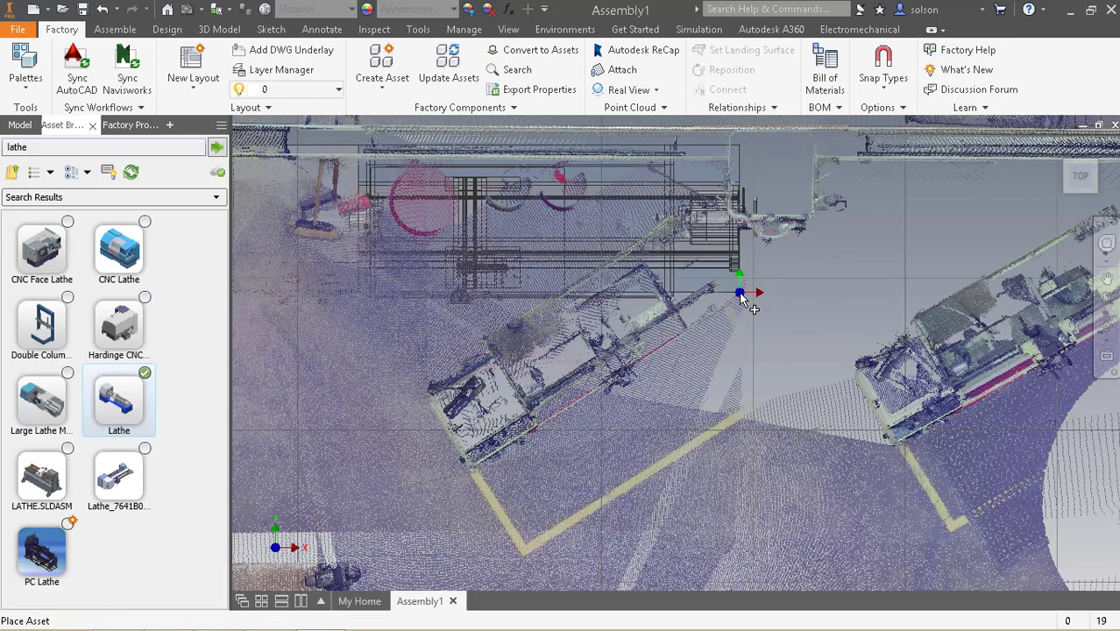
{"action": "left_click", "coordinate": [739, 295]}
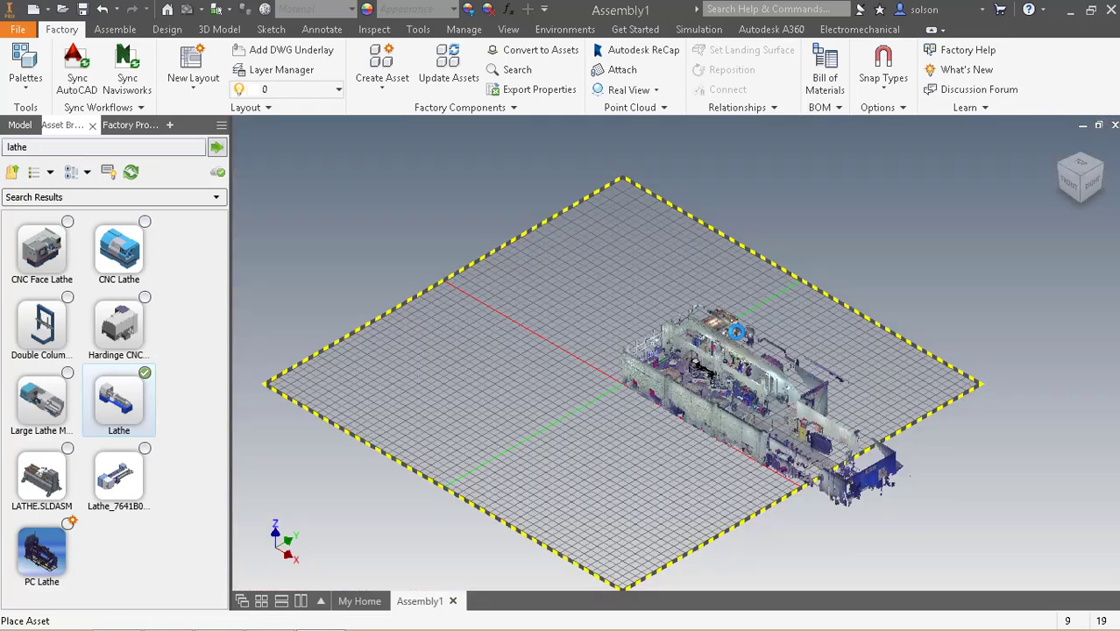
{"action": "left_click", "coordinate": [712, 388]}
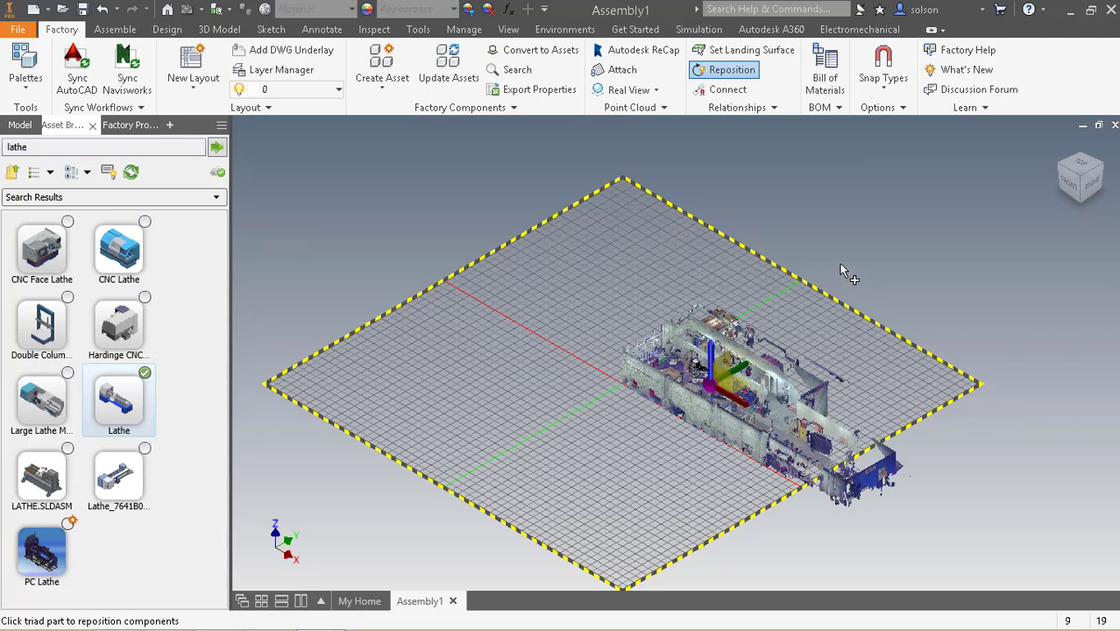
Step: Rotate the placed lathe about its vertical axis to match the scanned lathe's angle, and finish without placing another copy
{"action": "middle_click_drag", "start_coordinate": [811, 288], "coordinate": [823, 267]}
{"action": "scroll", "coordinate": [720, 368], "scroll_direction": "up", "scroll_amount": 3}
{"action": "scroll", "coordinate": [720, 368], "scroll_direction": "down", "scroll_amount": 8}
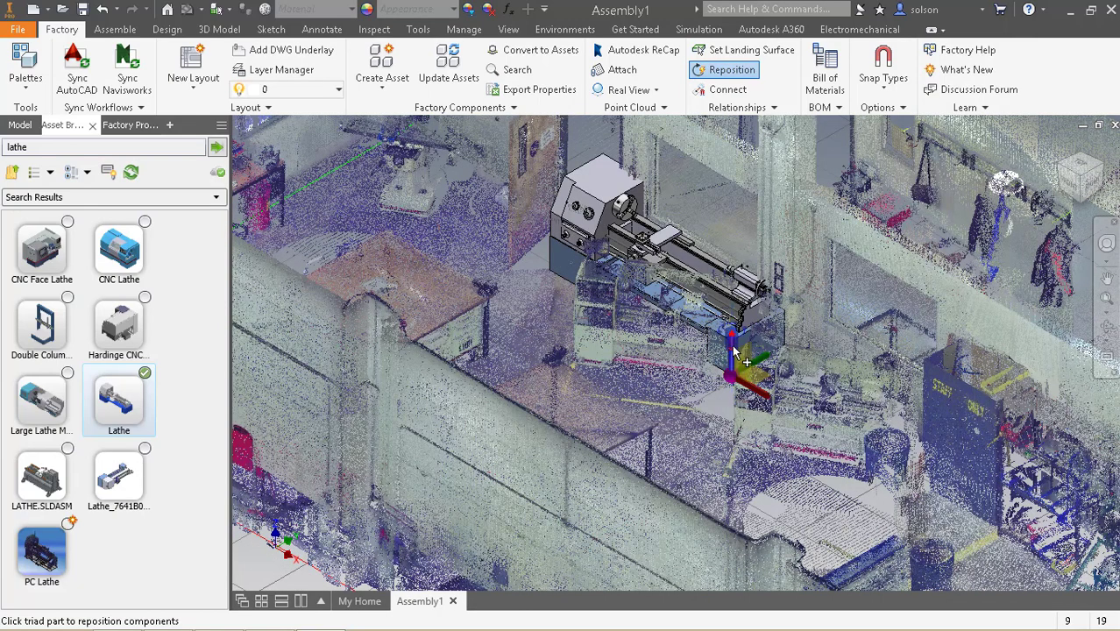
{"action": "left_click", "coordinate": [734, 349]}
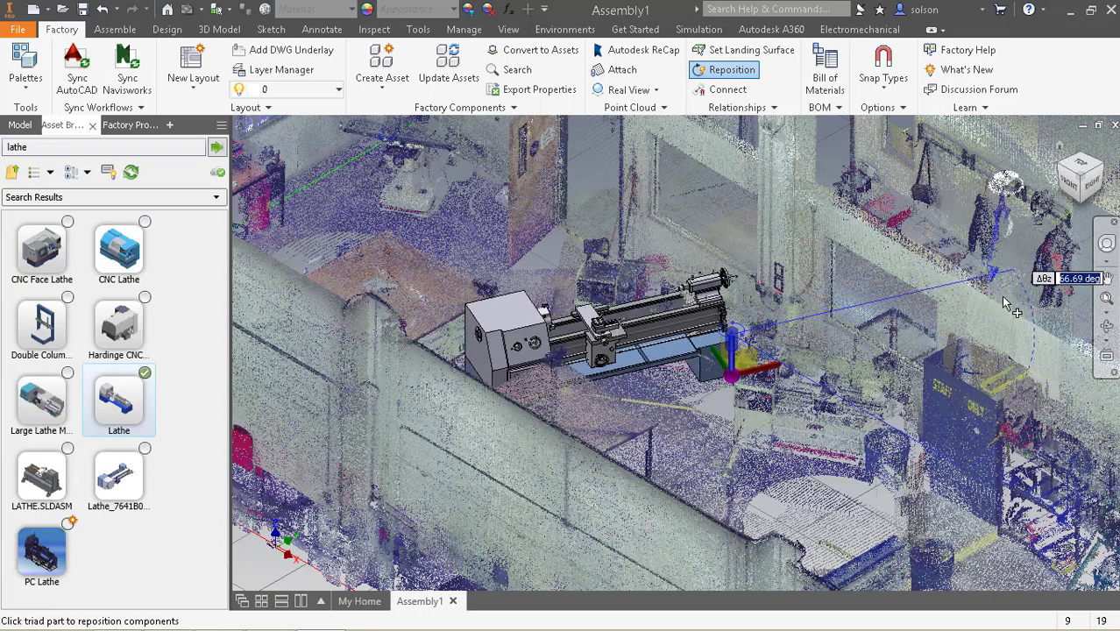
{"action": "left_click", "coordinate": [997, 378]}
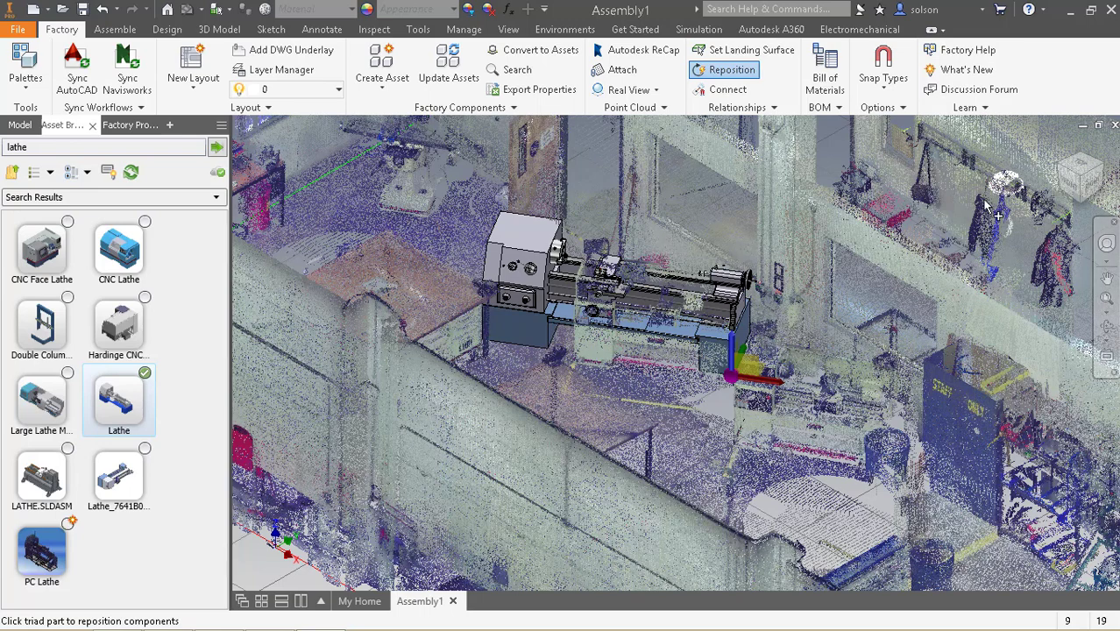
{"action": "left_click", "coordinate": [1077, 170]}
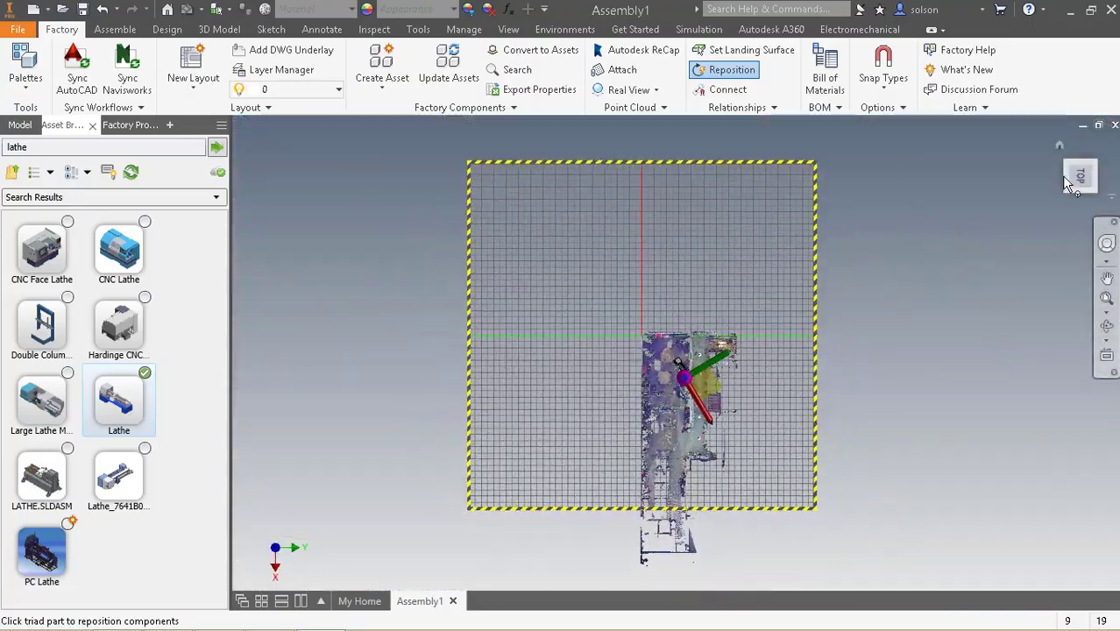
{"action": "left_click", "coordinate": [1102, 145]}
{"action": "scroll", "coordinate": [707, 349], "scroll_direction": "up", "scroll_amount": 3}
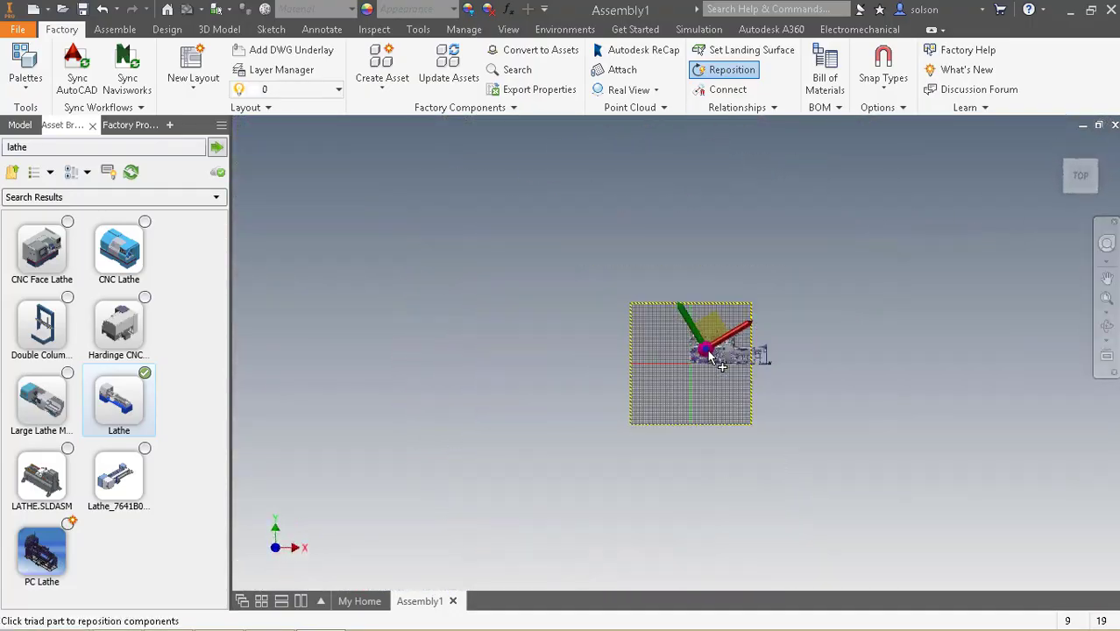
{"action": "scroll", "coordinate": [708, 348], "scroll_direction": "down", "scroll_amount": 10}
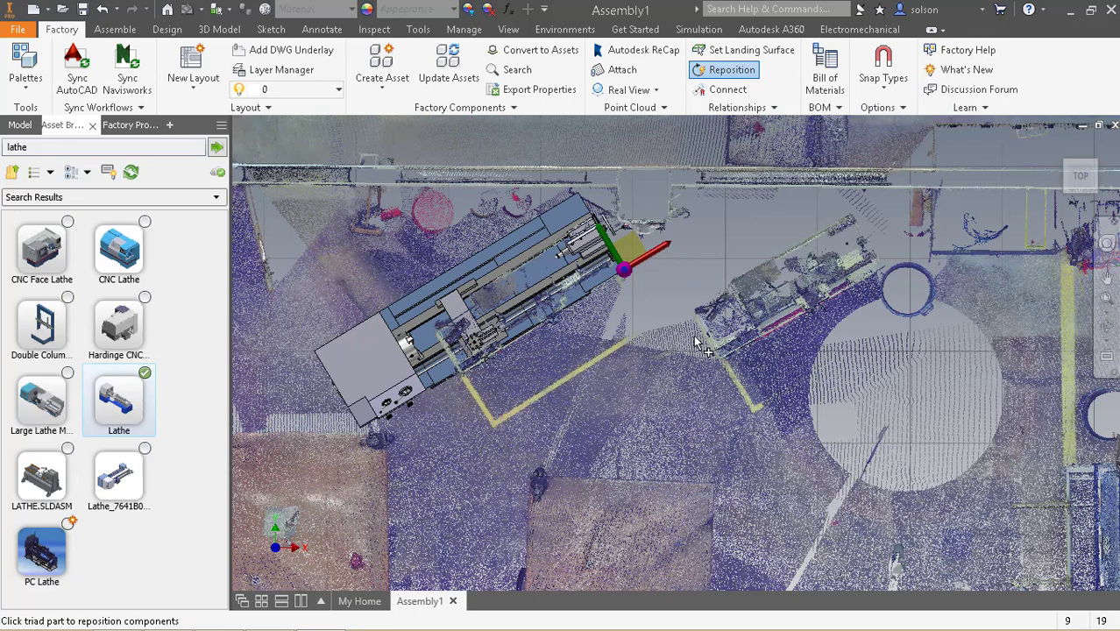
{"action": "scroll", "coordinate": [749, 372], "scroll_direction": "up", "scroll_amount": 3}
{"action": "right_click", "coordinate": [759, 312]}
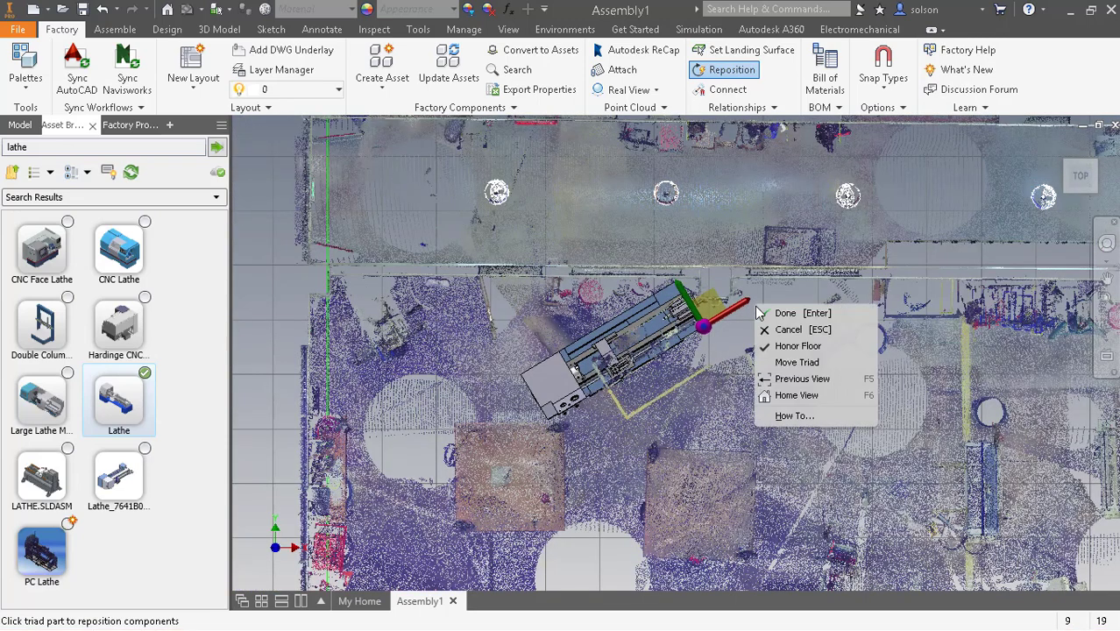
{"action": "left_click", "coordinate": [785, 313]}
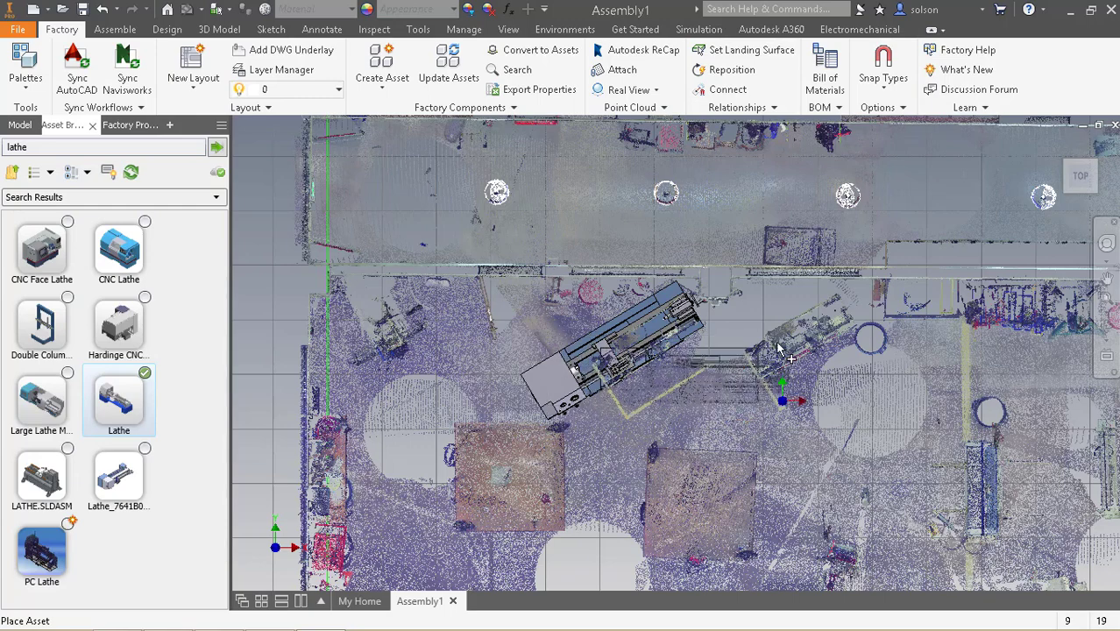
{"action": "key", "text": "Escape"}
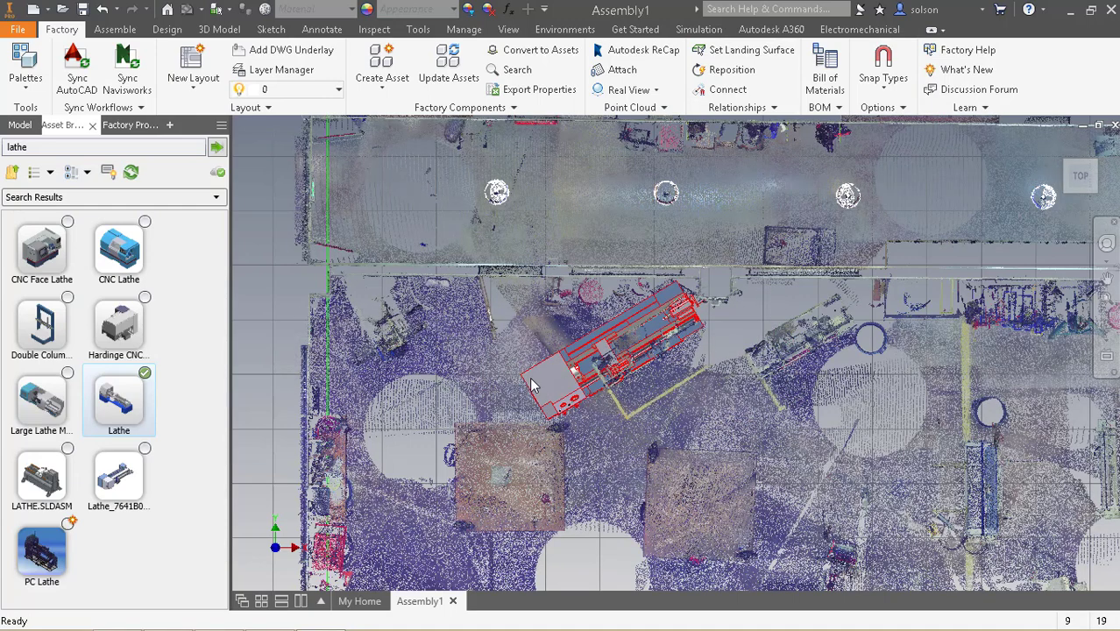
Step: Set the lathe asset's length to 80 and its width to 30, and apply the new dimensions to the model
{"action": "left_click", "coordinate": [616, 344]}
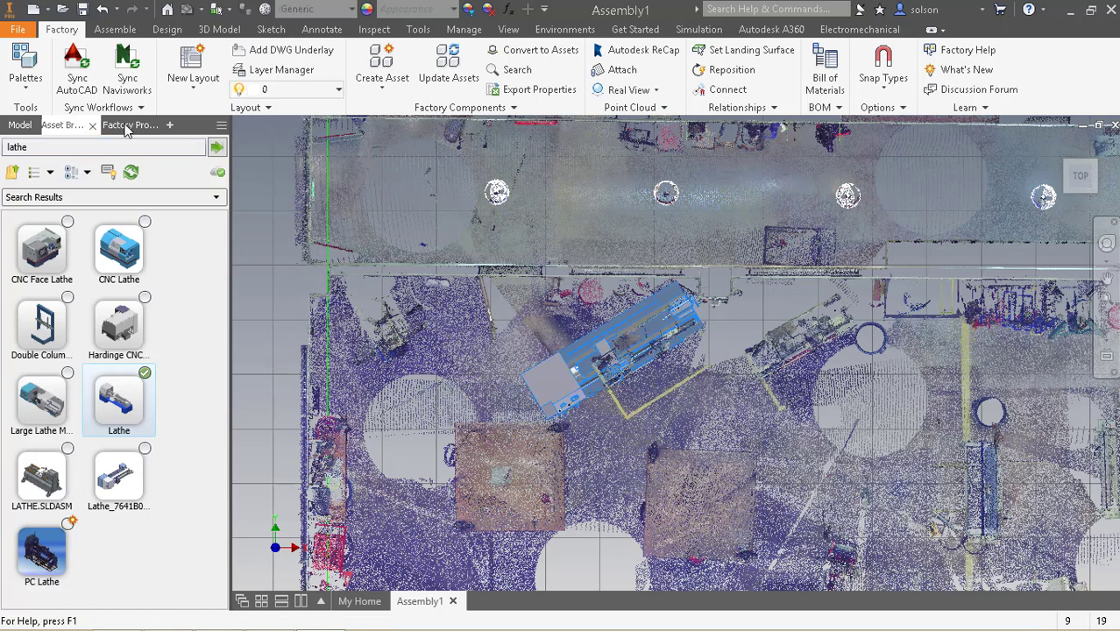
{"action": "left_click", "coordinate": [125, 125]}
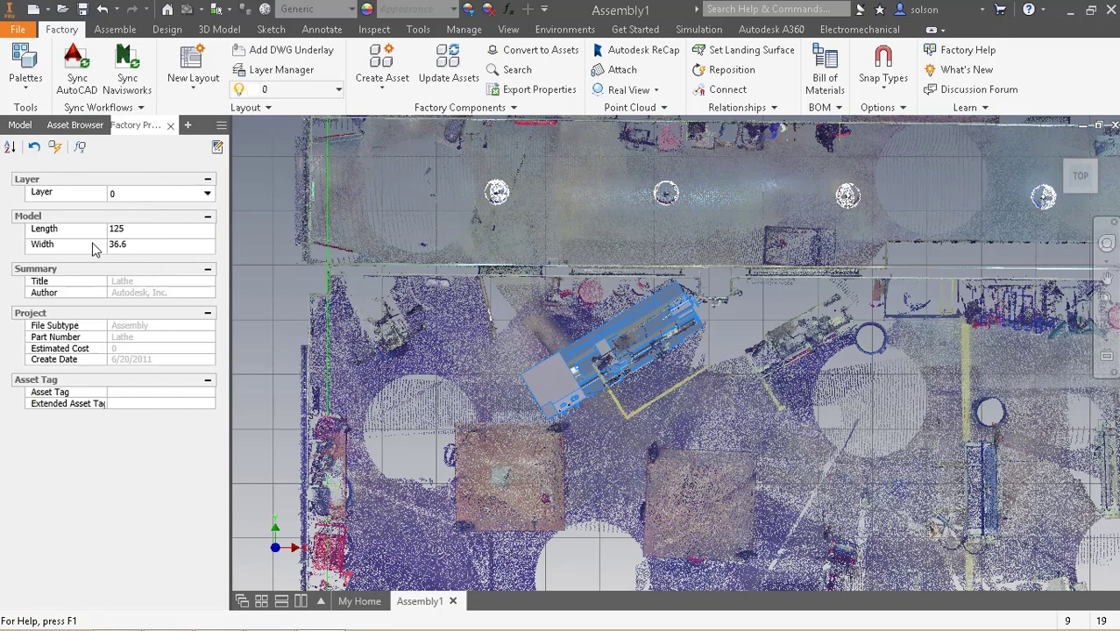
{"action": "left_click", "coordinate": [134, 232]}
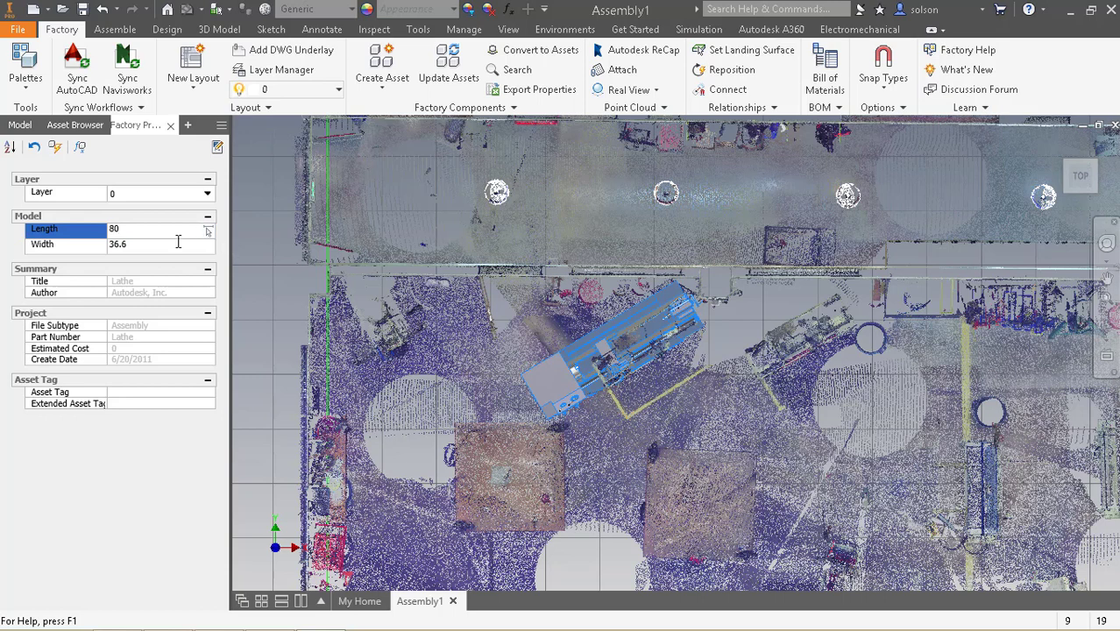
{"action": "left_click", "coordinate": [99, 248]}
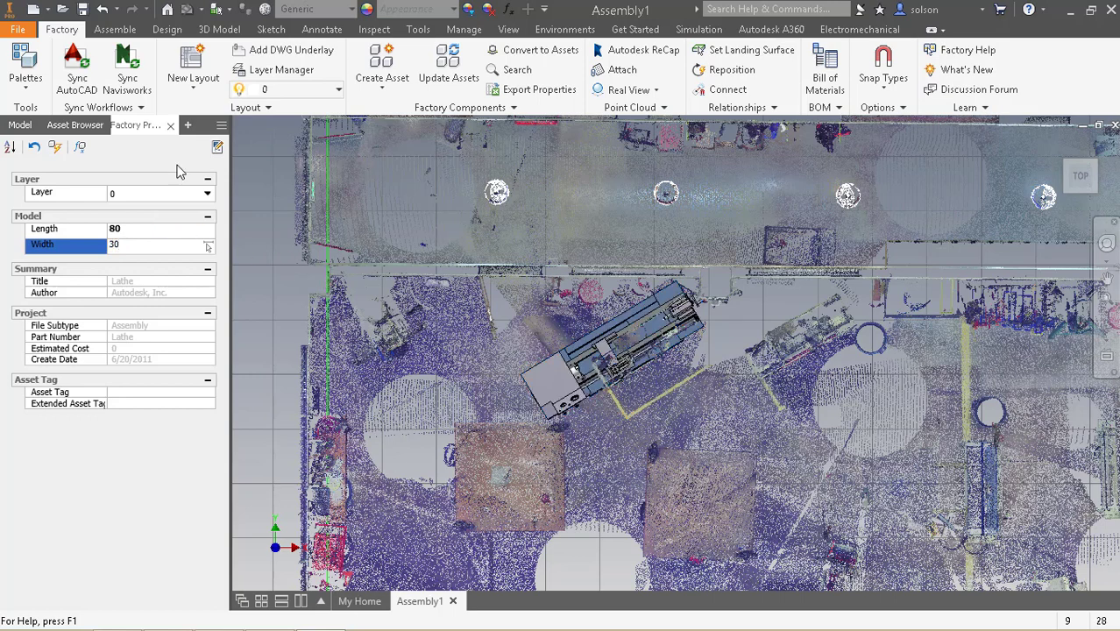
{"action": "left_click", "coordinate": [80, 147]}
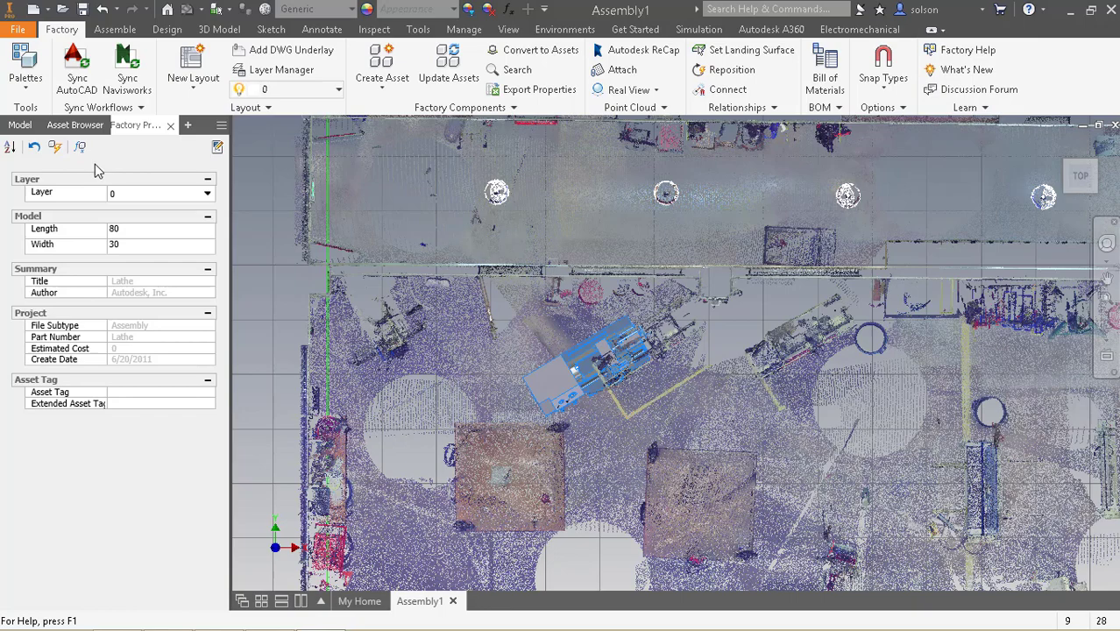
Step: Reposition the resized lathe along its lengthwise axis toward the inner wall so that it overlaps the scanned lathe
{"action": "scroll", "coordinate": [626, 361], "scroll_direction": "down", "scroll_amount": 5}
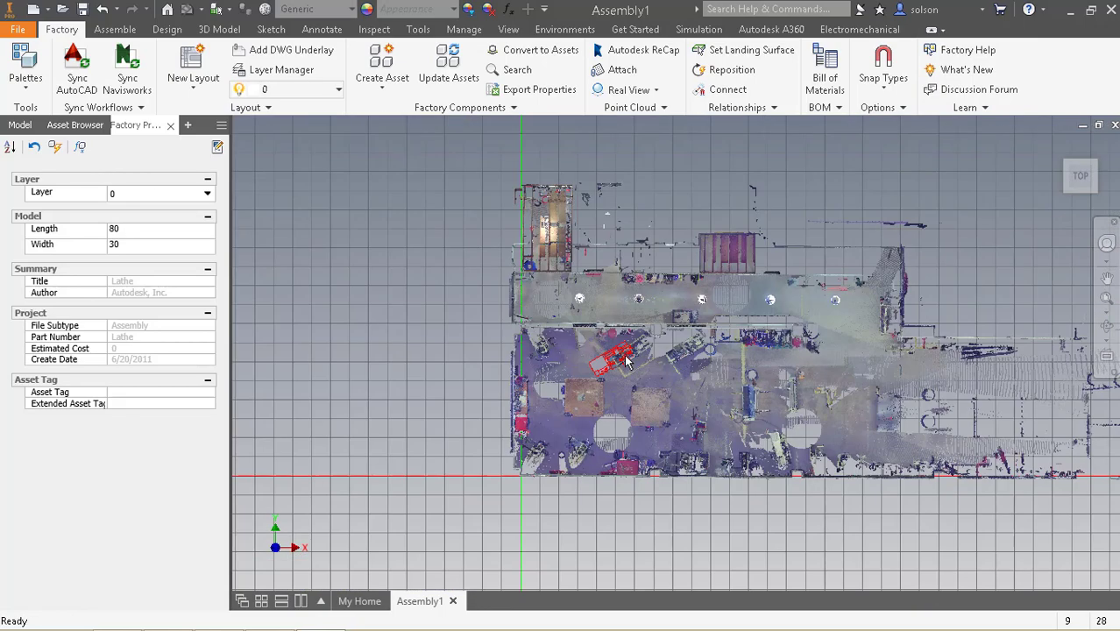
{"action": "scroll", "coordinate": [625, 361], "scroll_direction": "up", "scroll_amount": 10}
{"action": "scroll", "coordinate": [626, 361], "scroll_direction": "down", "scroll_amount": 4}
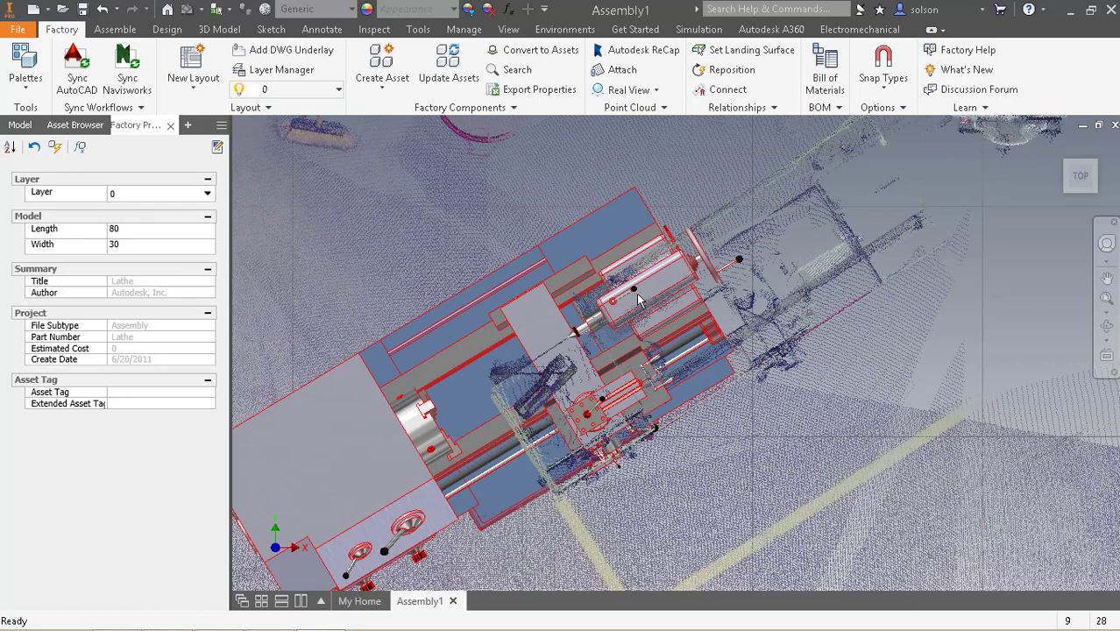
{"action": "scroll", "coordinate": [674, 312], "scroll_direction": "down", "scroll_amount": 3}
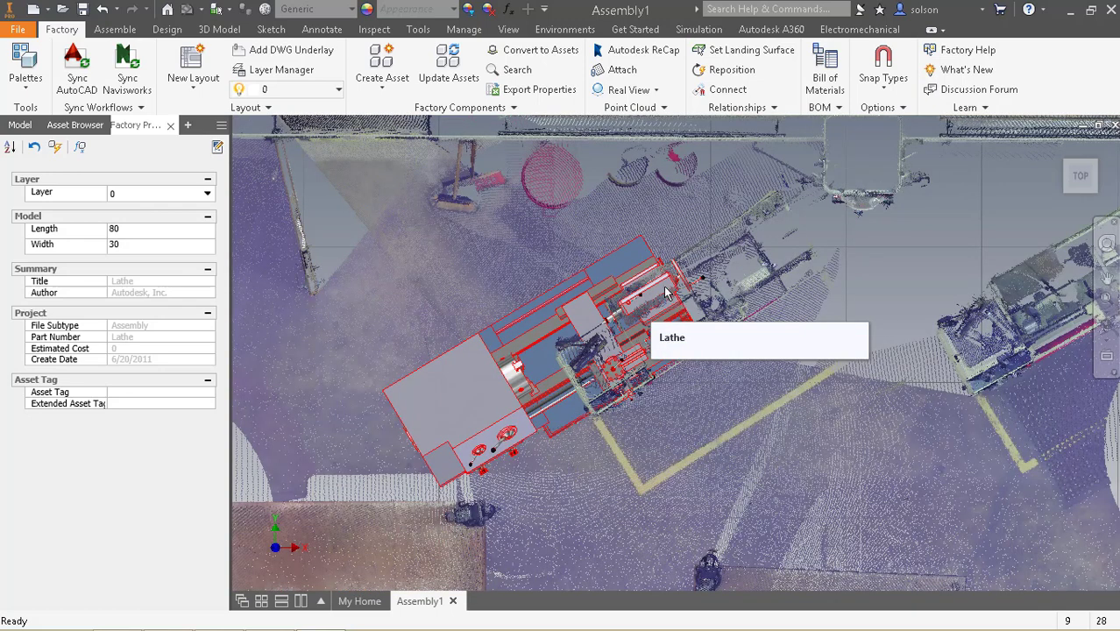
{"action": "right_click", "coordinate": [628, 259]}
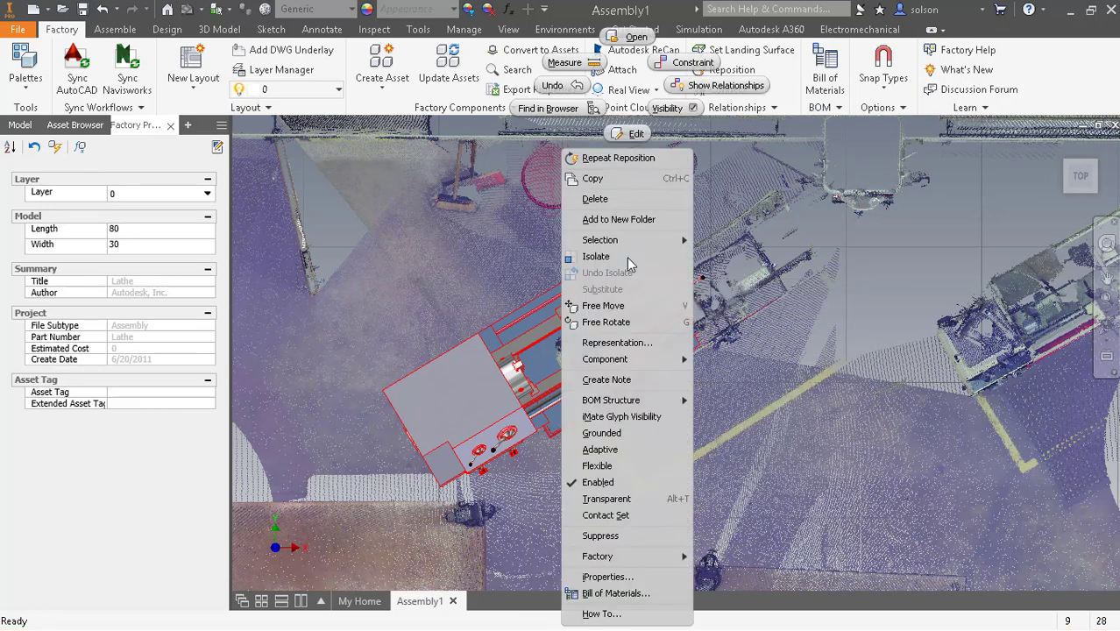
{"action": "left_click", "coordinate": [616, 158]}
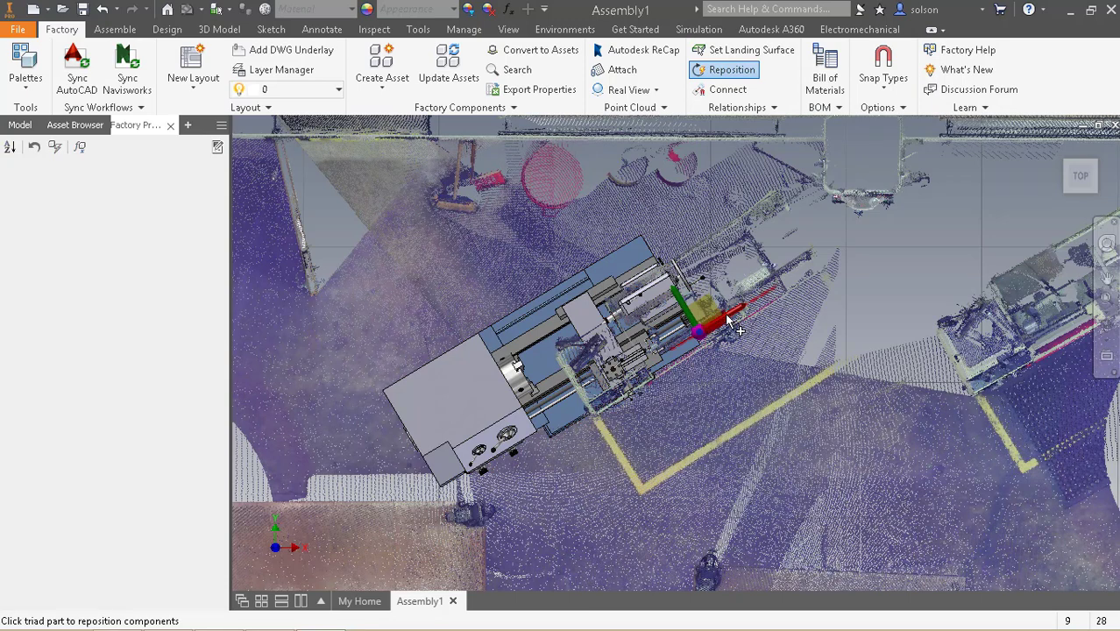
{"action": "left_click_drag", "start_coordinate": [727, 318], "coordinate": [863, 268]}
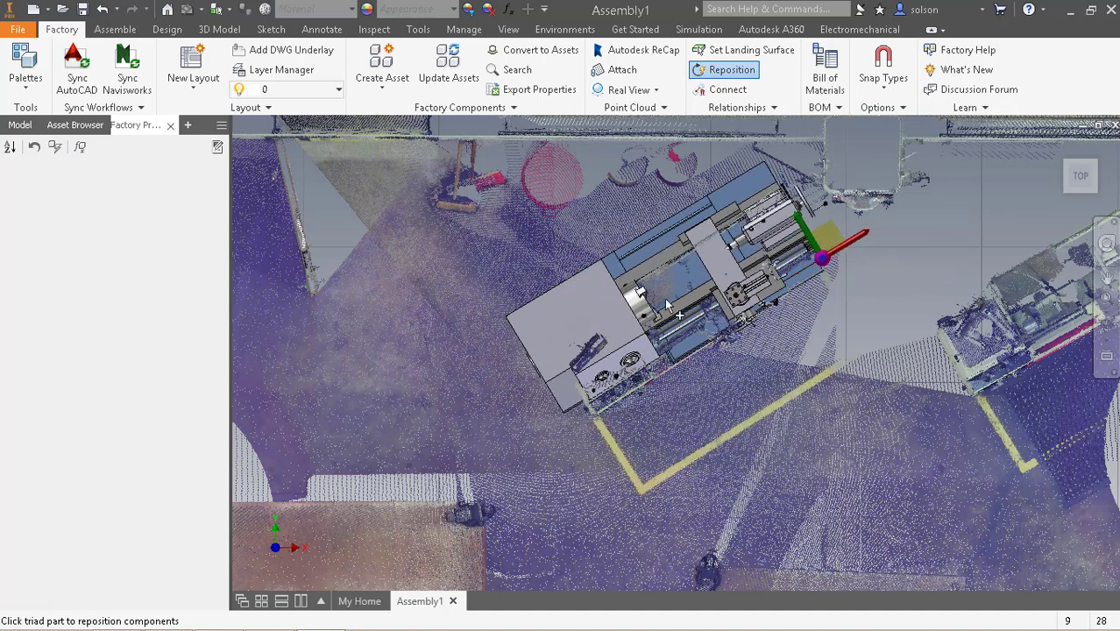
{"action": "middle_click_drag", "start_coordinate": [509, 338], "coordinate": [498, 322], "text": "shift"}
{"action": "right_click", "coordinate": [499, 322]}
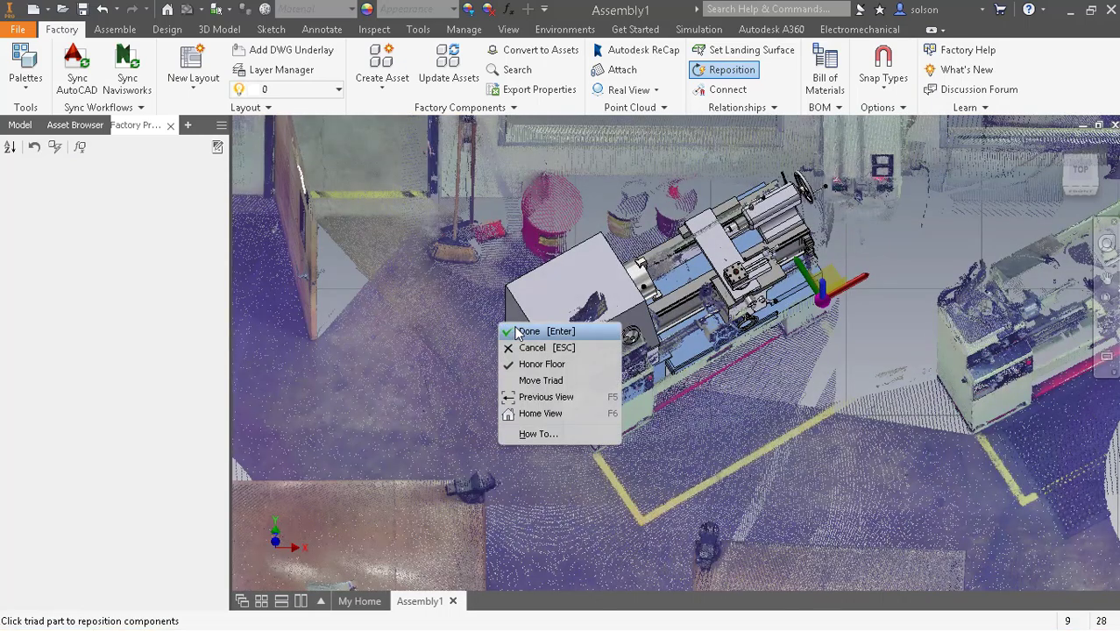
{"action": "left_click", "coordinate": [519, 331]}
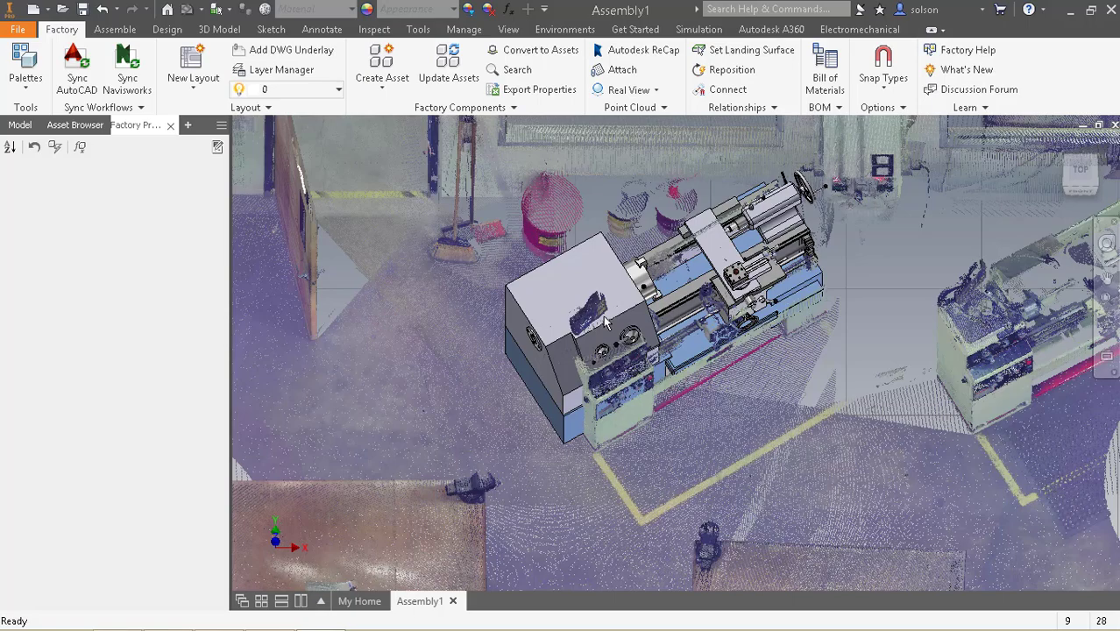
Step: Examine the other scanned machines and workbenches in the shop area from above and from the opposite corner
{"action": "left_click", "coordinate": [1083, 182]}
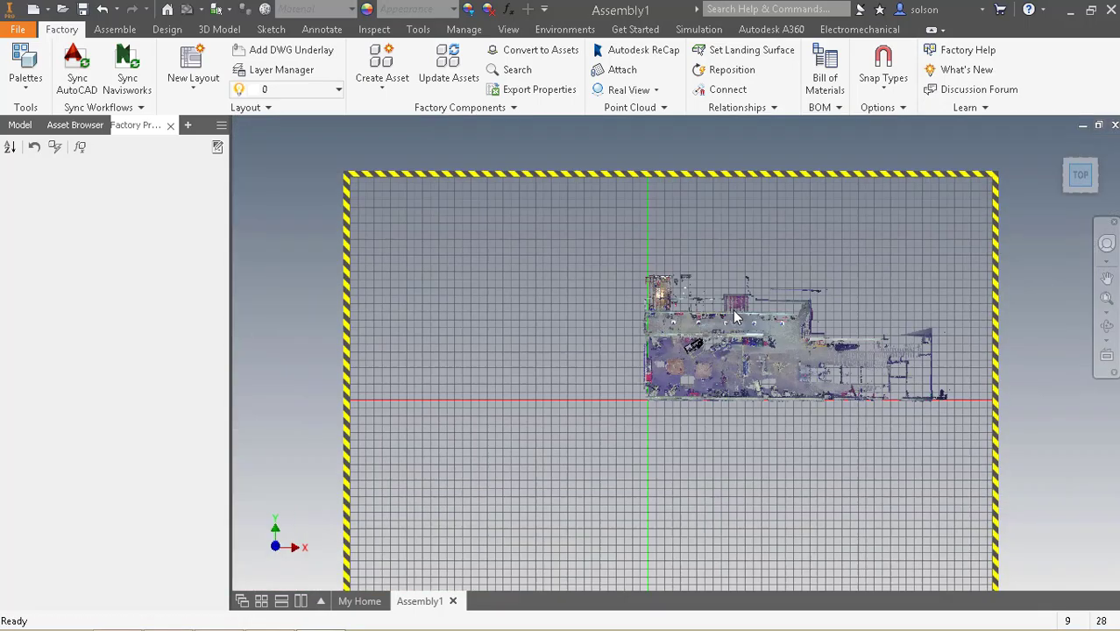
{"action": "scroll", "coordinate": [688, 375], "scroll_direction": "up", "scroll_amount": 5}
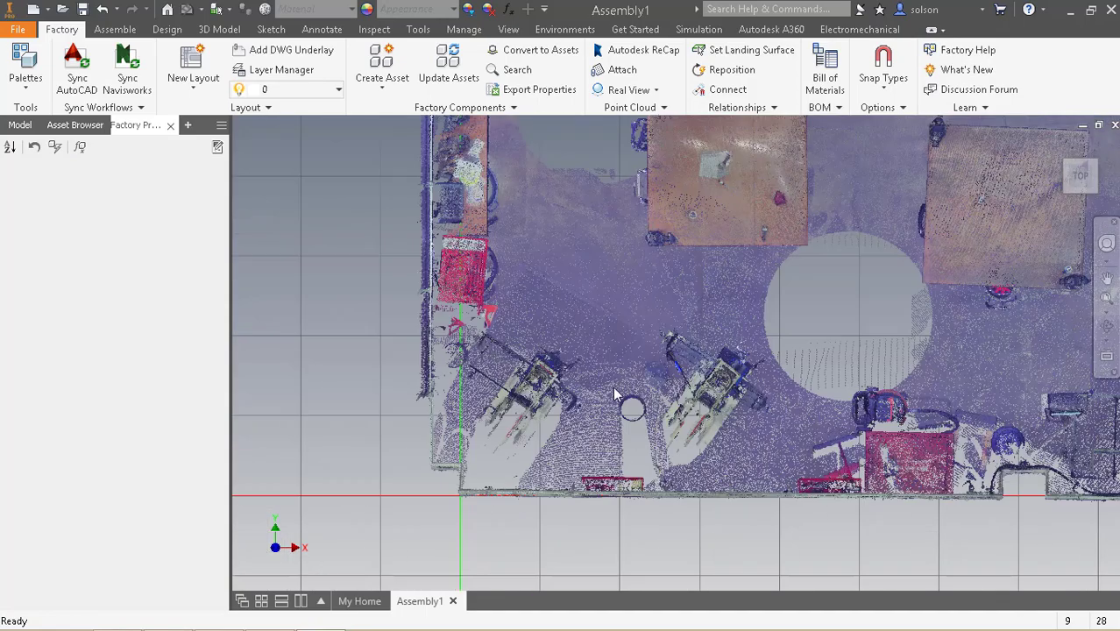
{"action": "middle_click_drag", "start_coordinate": [627, 386], "coordinate": [617, 359], "text": "shift"}
{"action": "left_click_drag", "start_coordinate": [1091, 156], "coordinate": [1097, 158]}
{"action": "left_click", "coordinate": [1097, 155]}
{"action": "scroll", "coordinate": [761, 344], "scroll_direction": "down", "scroll_amount": 3}
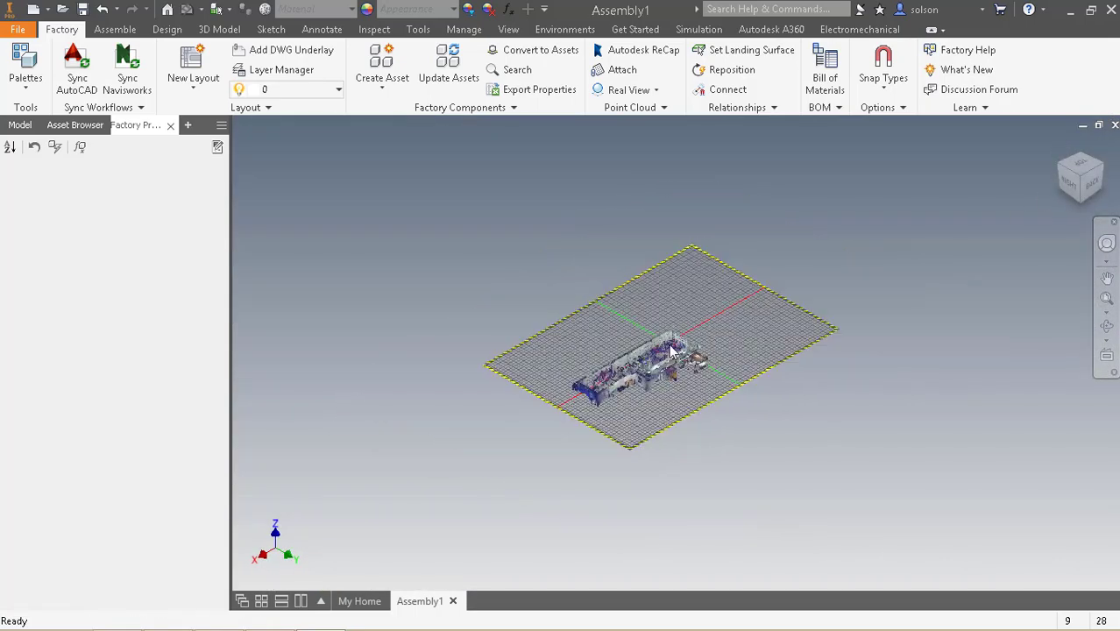
{"action": "scroll", "coordinate": [664, 353], "scroll_direction": "up", "scroll_amount": 3}
{"action": "scroll", "coordinate": [664, 353], "scroll_direction": "up", "scroll_amount": 5}
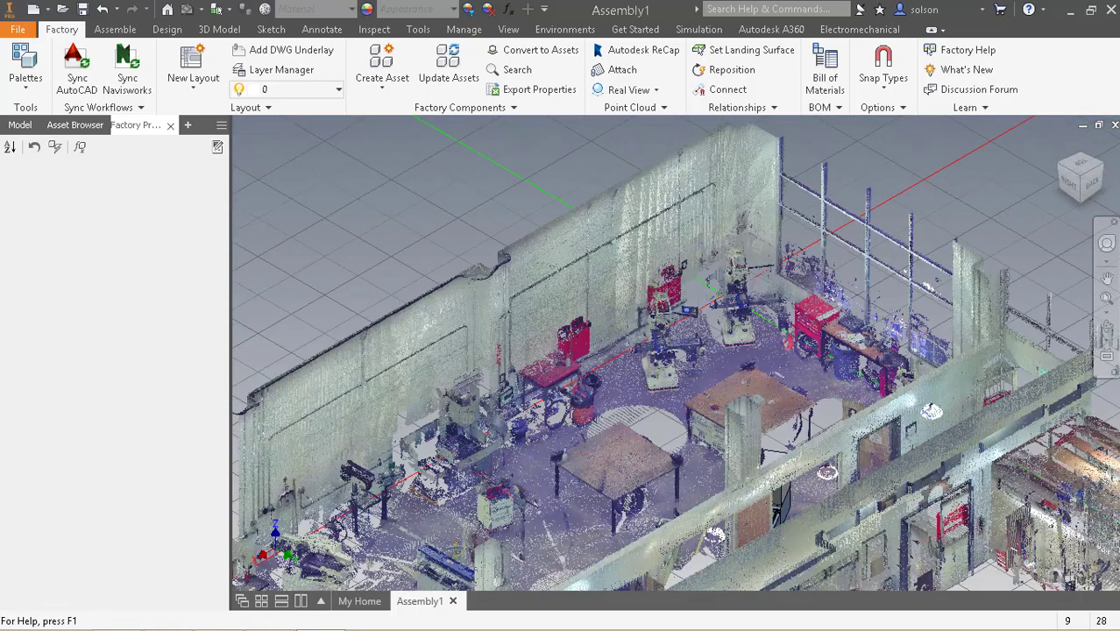
Step: Search the asset library for "Drill Press"
{"action": "left_click", "coordinate": [74, 126]}
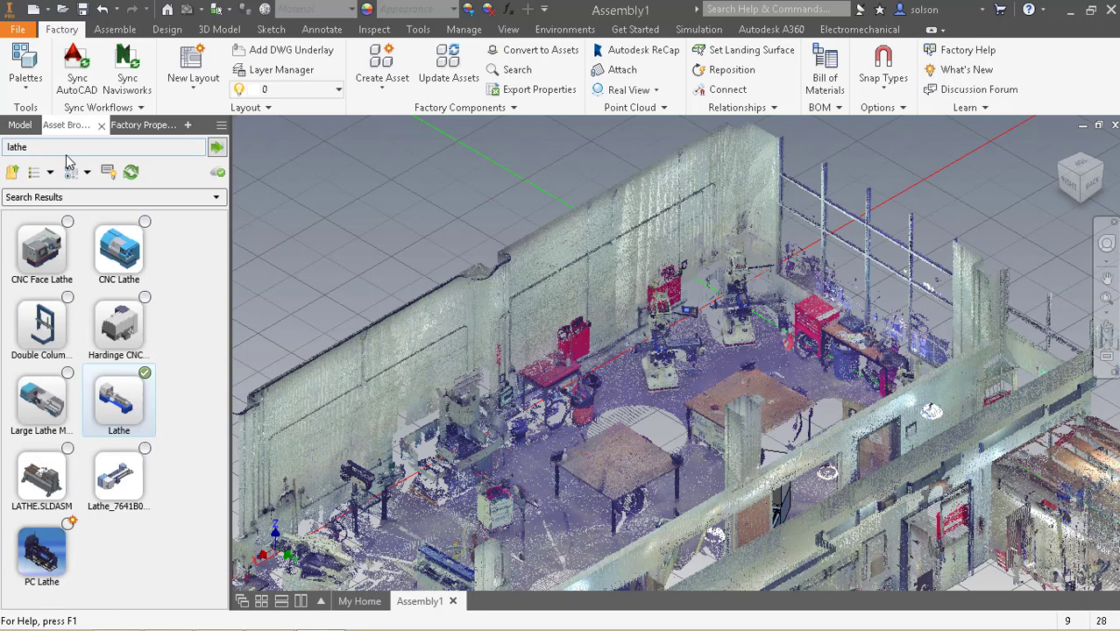
{"action": "left_click", "coordinate": [12, 151]}
{"action": "type", "text": "drip"}
{"action": "key", "text": "BackSpace"}
{"action": "type", "text": "ll"}
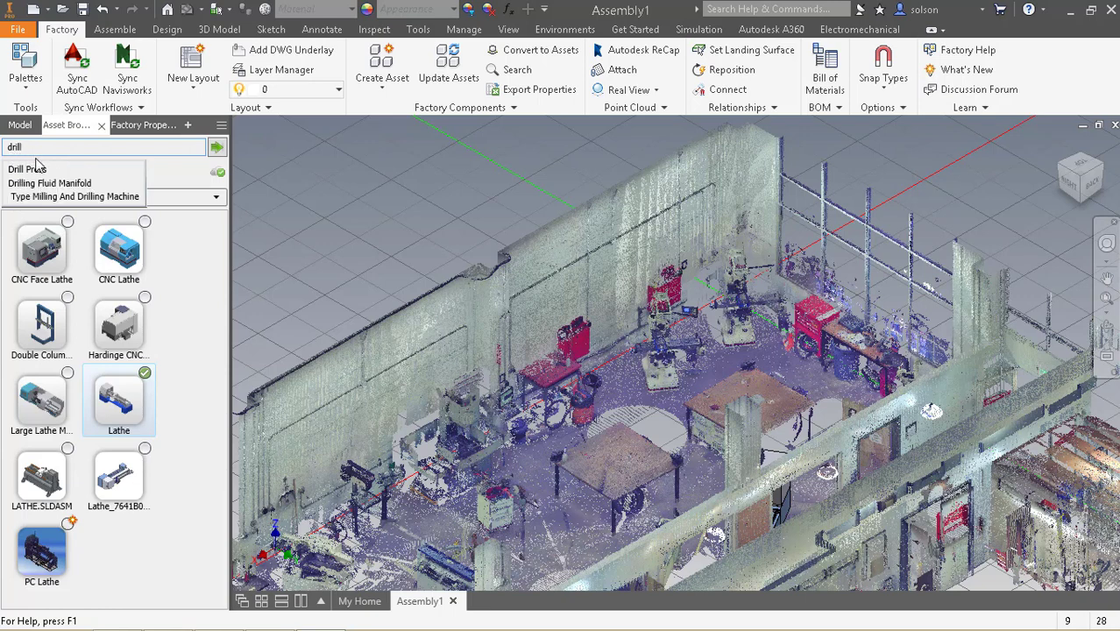
{"action": "left_click", "coordinate": [37, 168]}
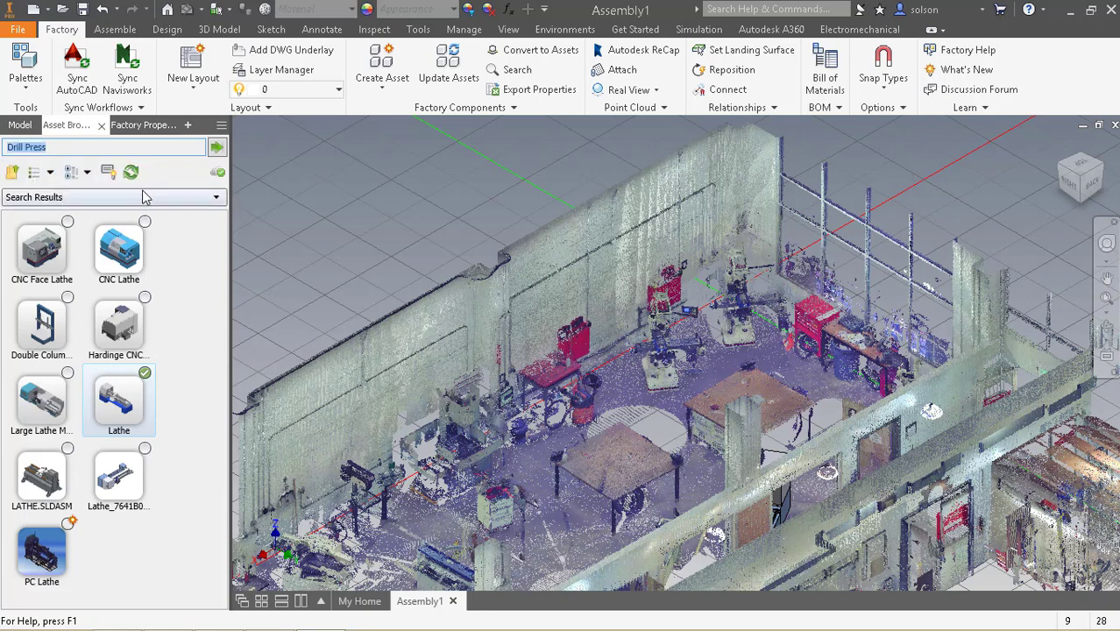
{"action": "left_click", "coordinate": [219, 149]}
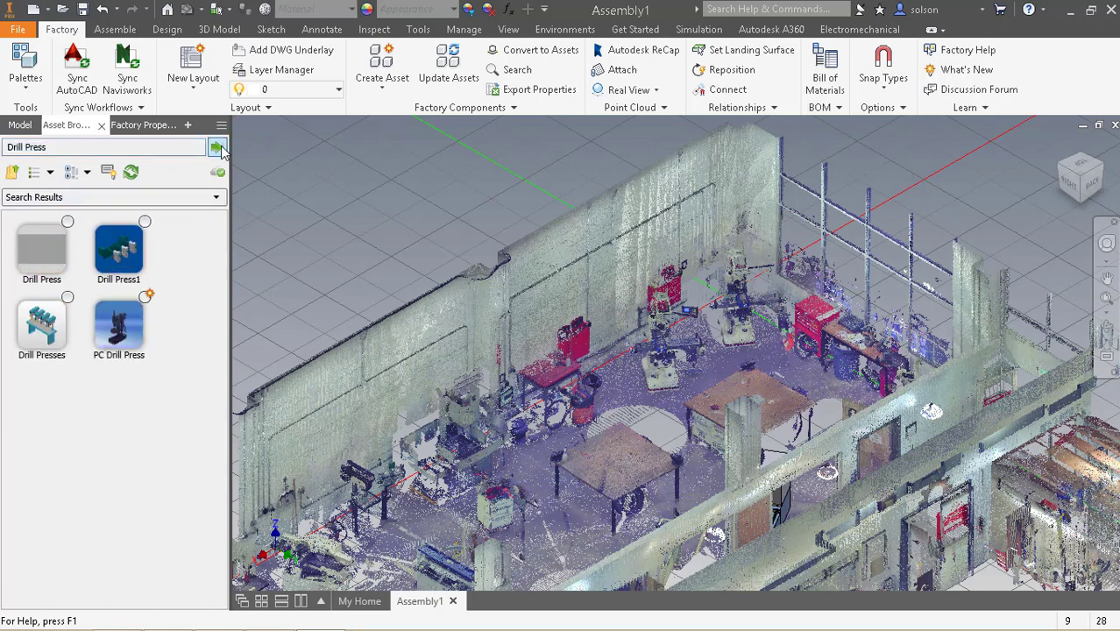
Step: Download the PC Drill Press cloud asset so that it is available for placement
{"action": "mouse_move", "coordinate": [120, 329]}
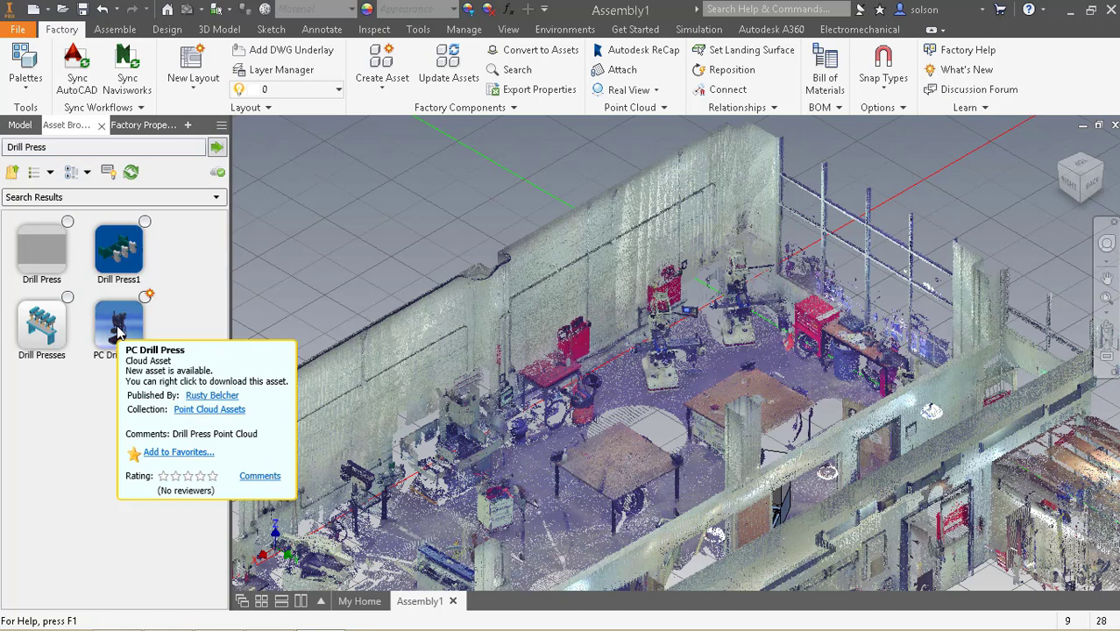
{"action": "right_click", "coordinate": [125, 321]}
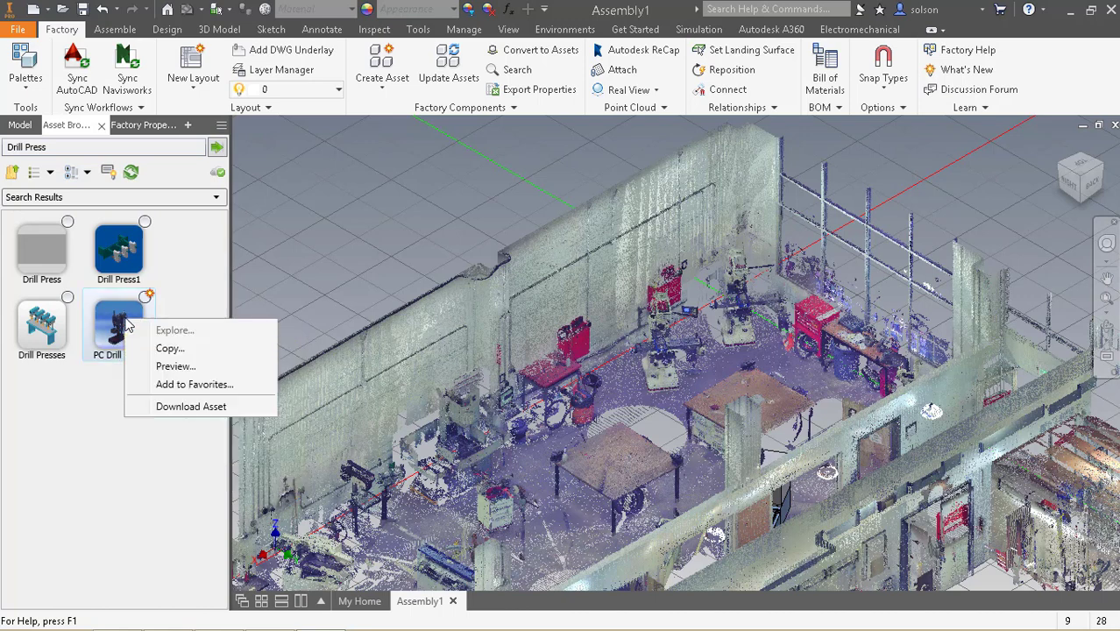
{"action": "left_click", "coordinate": [190, 406]}
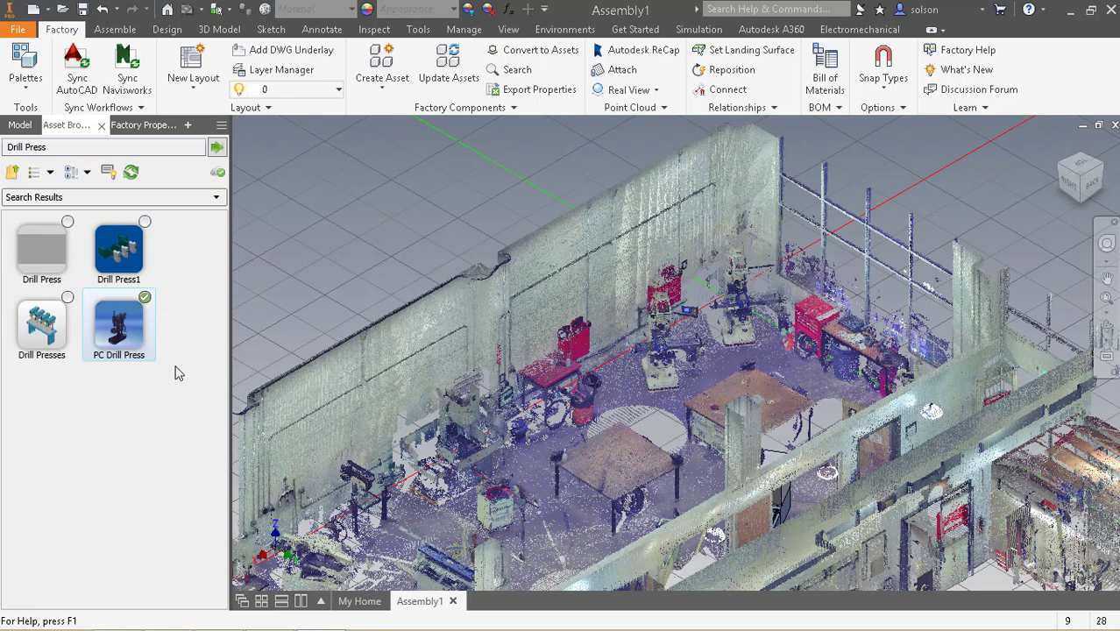
Step: Place the PC Drill Press asset on the floor at the scanned machine between the two red wall cabinets
{"action": "mouse_move", "coordinate": [98, 319]}
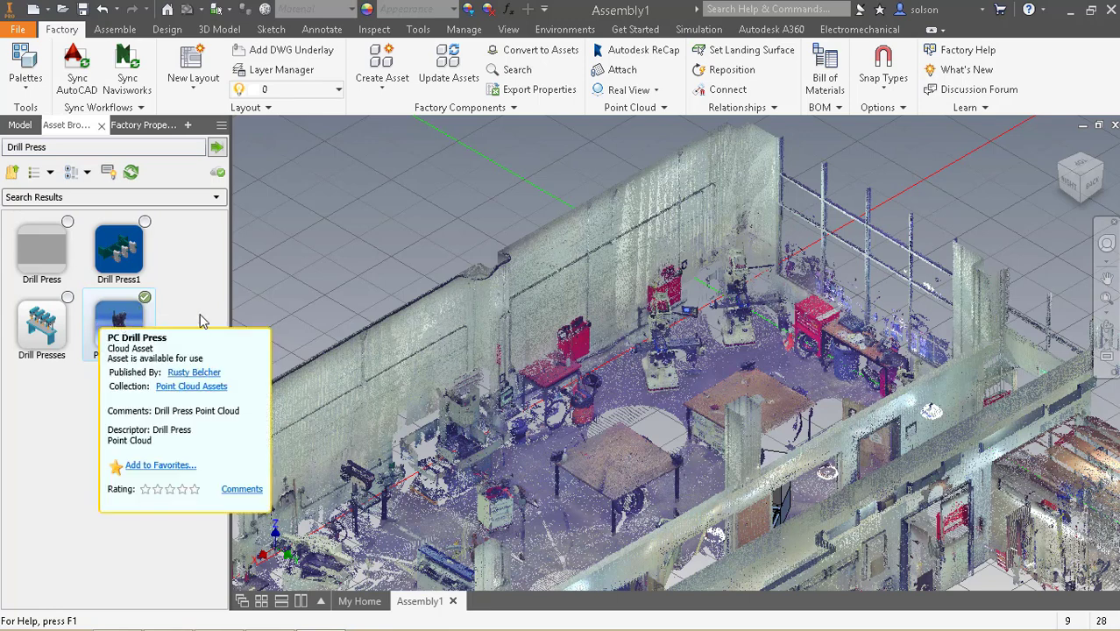
{"action": "left_click_drag", "start_coordinate": [485, 310], "coordinate": [654, 314]}
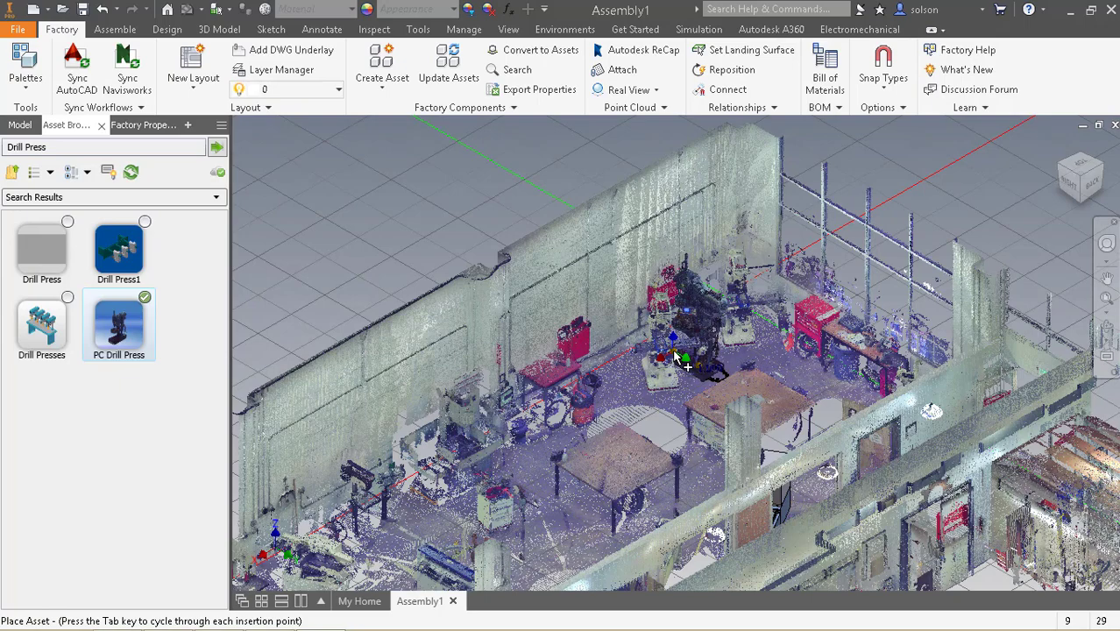
{"action": "scroll", "coordinate": [679, 355], "scroll_direction": "up", "scroll_amount": 5}
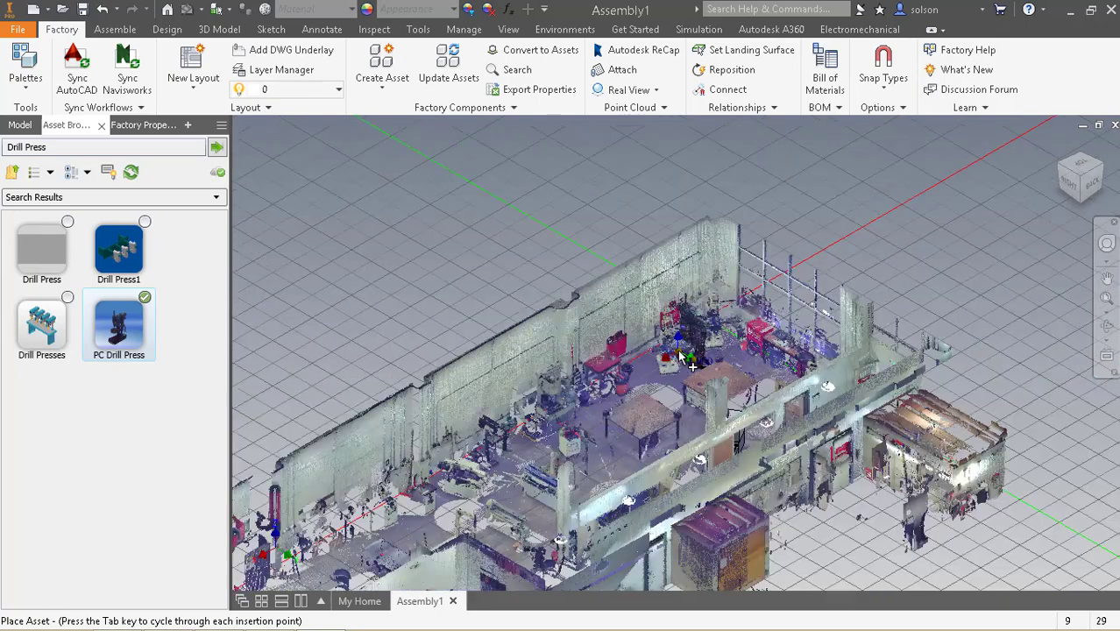
{"action": "scroll", "coordinate": [679, 354], "scroll_direction": "down", "scroll_amount": 8}
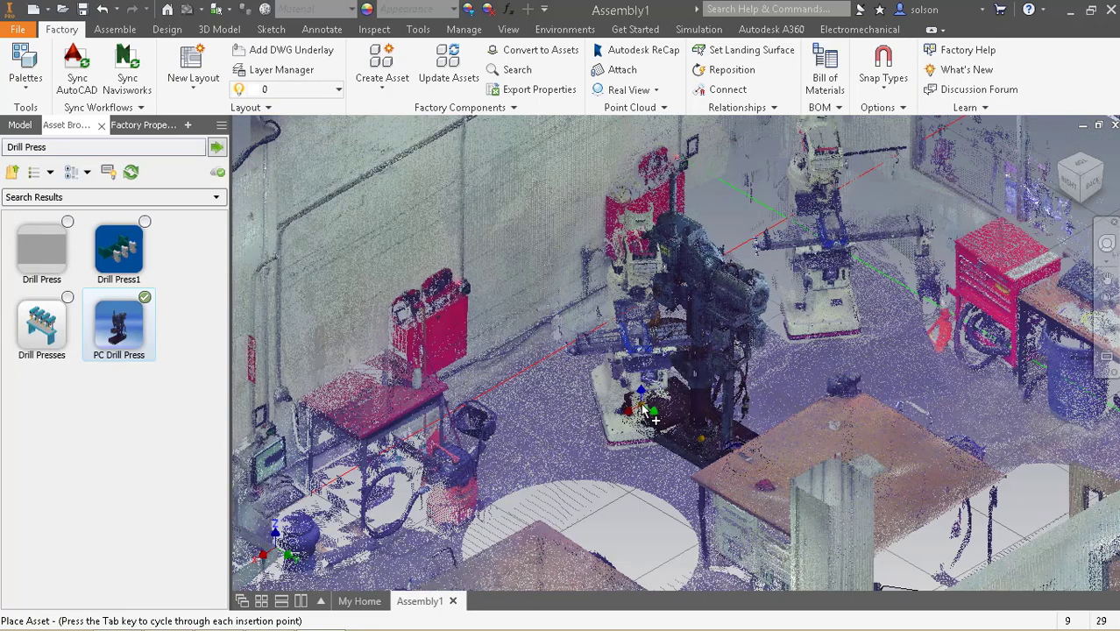
{"action": "left_click", "coordinate": [666, 392]}
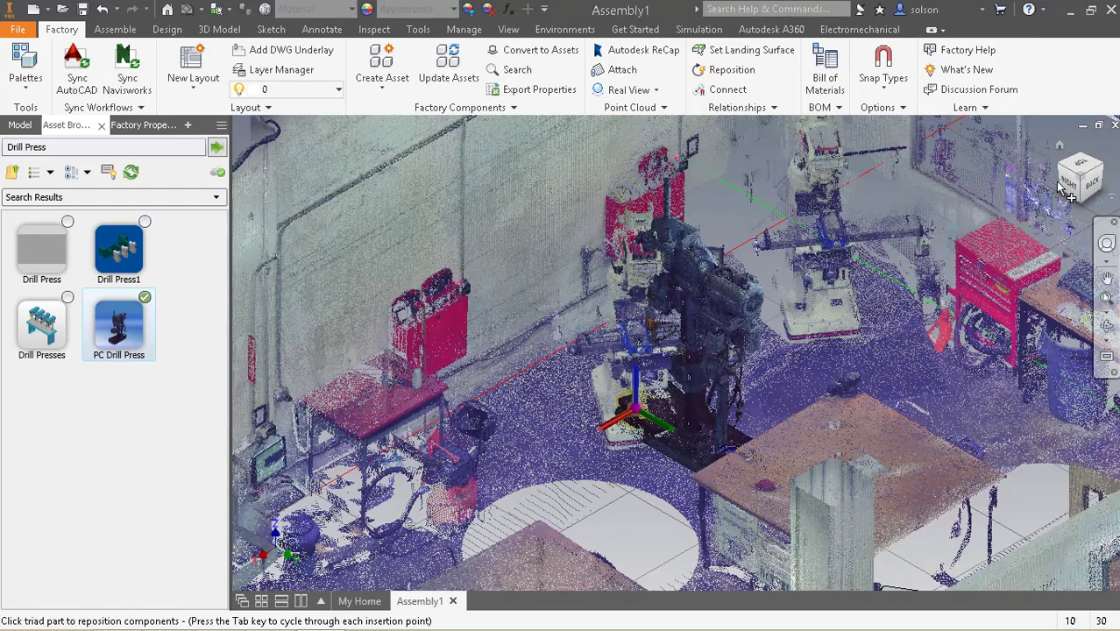
Step: Rotate the drill press about its vertical axis and shift it to overlap the scanned machine, and finish without placing another copy
{"action": "left_click", "coordinate": [1086, 166]}
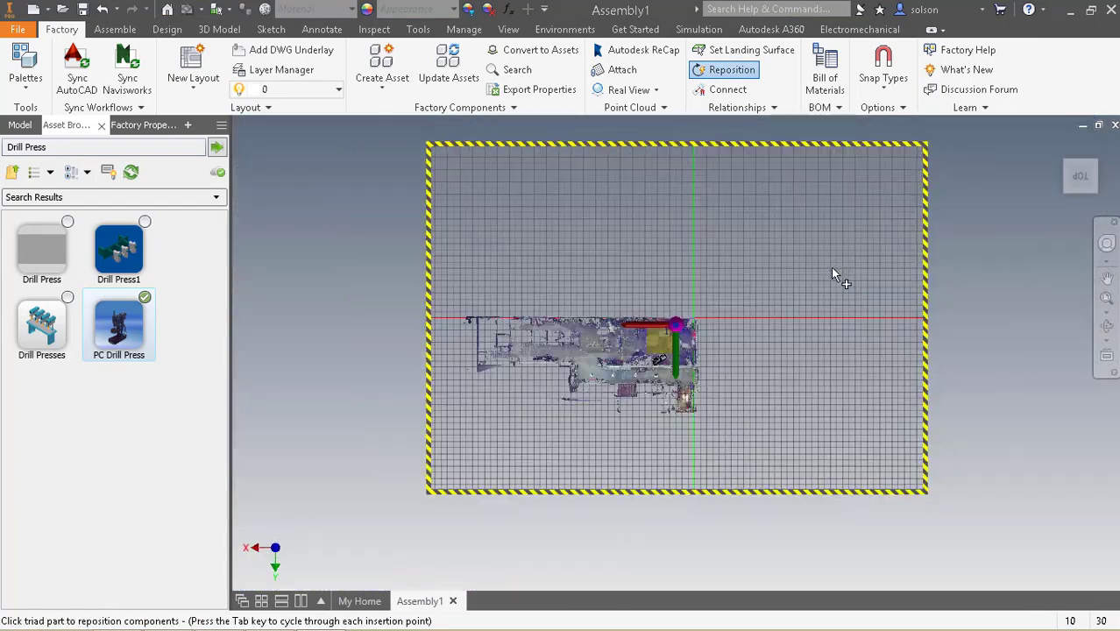
{"action": "scroll", "coordinate": [687, 340], "scroll_direction": "up", "scroll_amount": 5}
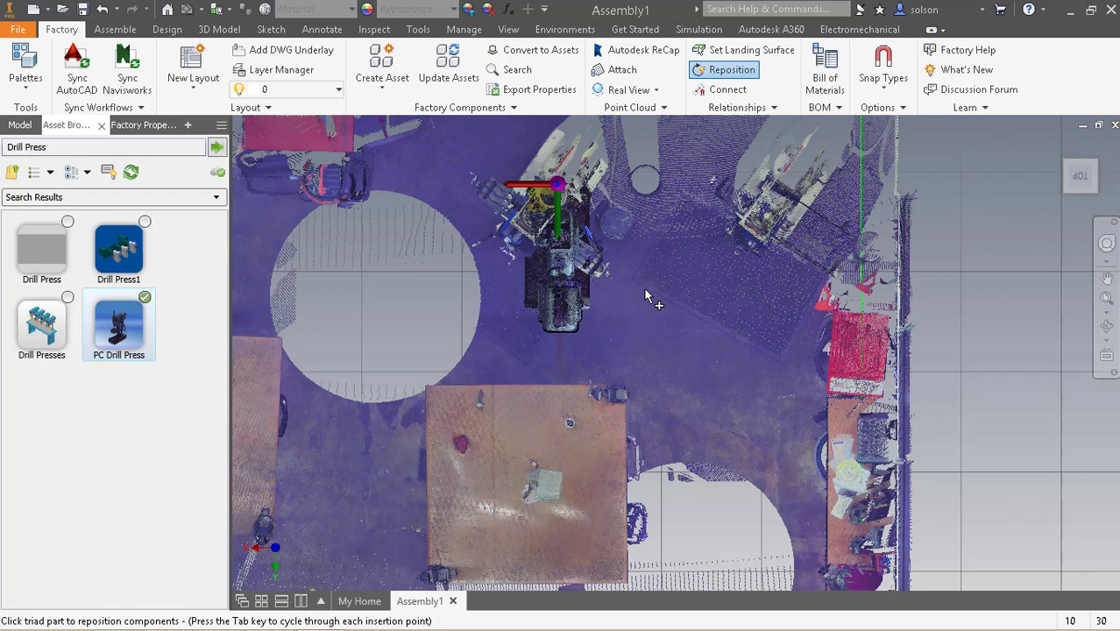
{"action": "scroll", "coordinate": [604, 289], "scroll_direction": "up", "scroll_amount": 1}
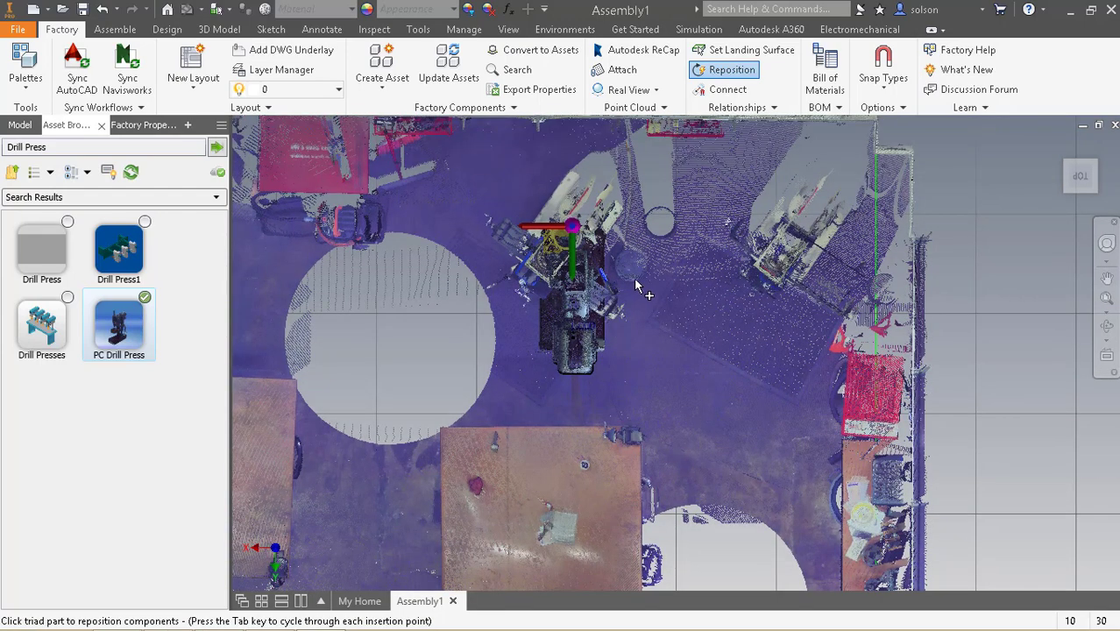
{"action": "middle_click_drag", "start_coordinate": [634, 278], "coordinate": [634, 253], "text": "shift"}
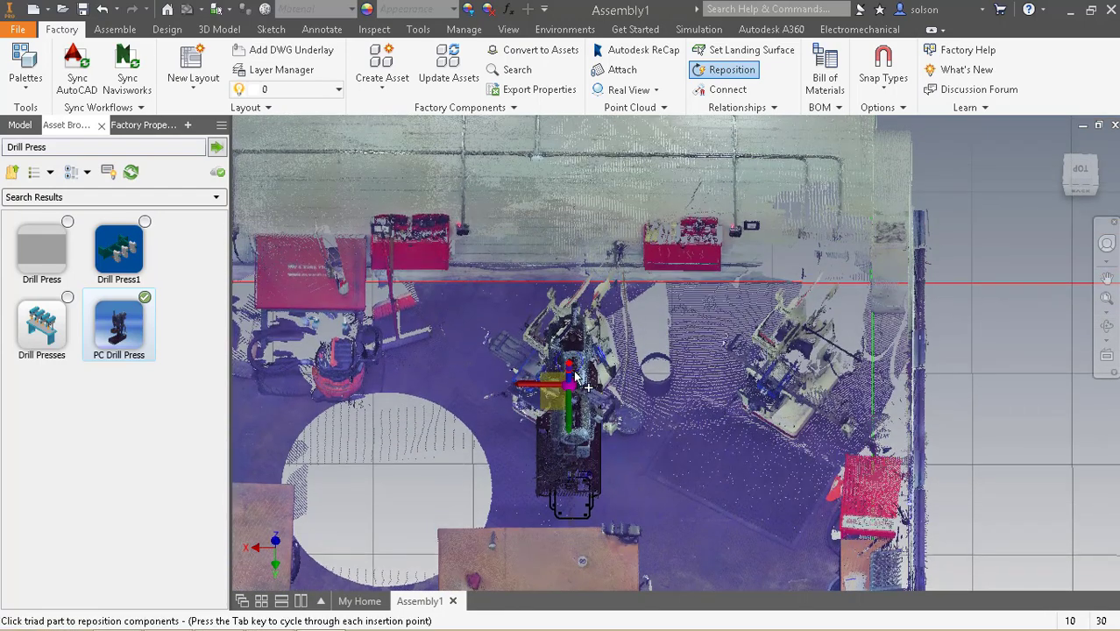
{"action": "left_click_drag", "start_coordinate": [574, 378], "coordinate": [627, 399]}
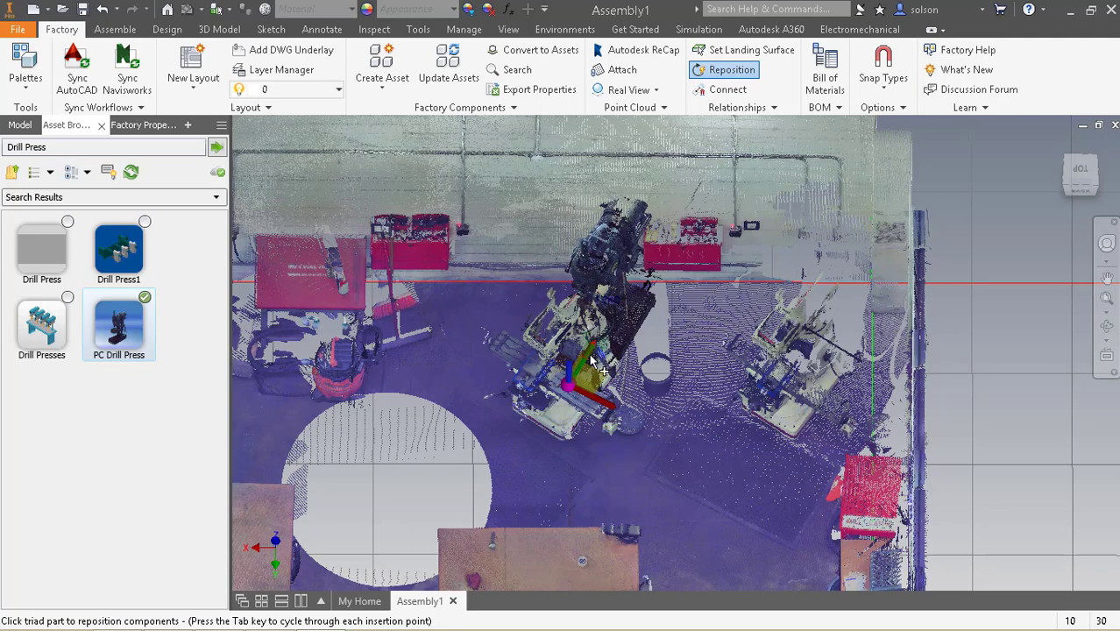
{"action": "left_click_drag", "start_coordinate": [585, 372], "coordinate": [557, 407]}
{"action": "right_click", "coordinate": [664, 317]}
{"action": "left_click", "coordinate": [689, 322]}
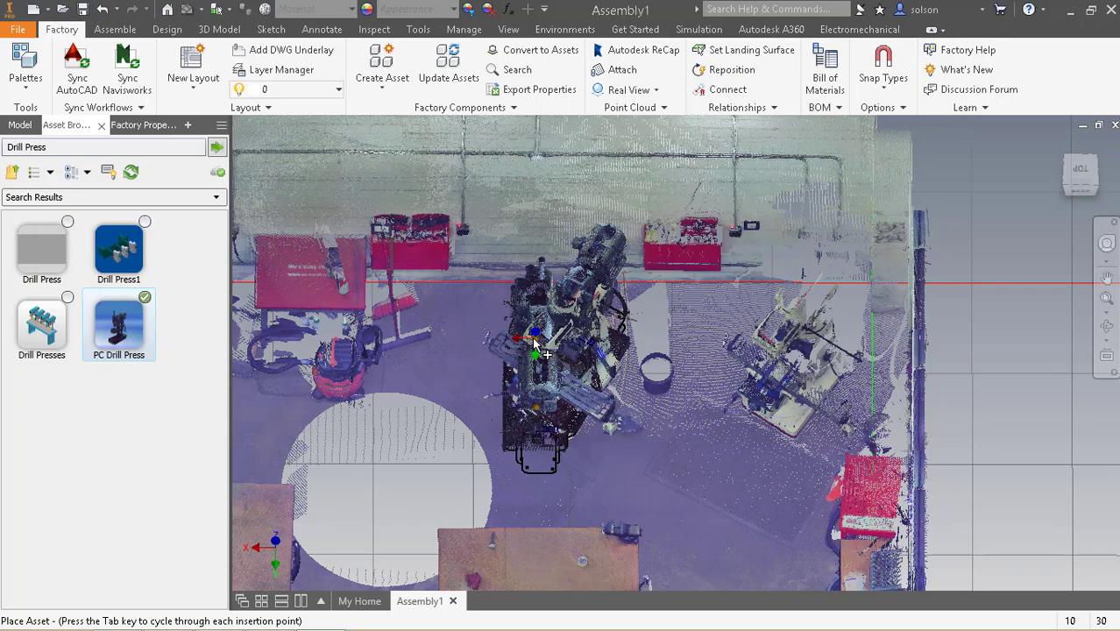
{"action": "key", "text": "Escape"}
Step: Examine how the placed drill press fits the scanned machine and its surroundings, up close and across the whole shop
{"action": "middle_click_drag", "start_coordinate": [545, 339], "coordinate": [553, 318], "text": "shift"}
{"action": "scroll", "coordinate": [578, 289], "scroll_direction": "up", "scroll_amount": 5}
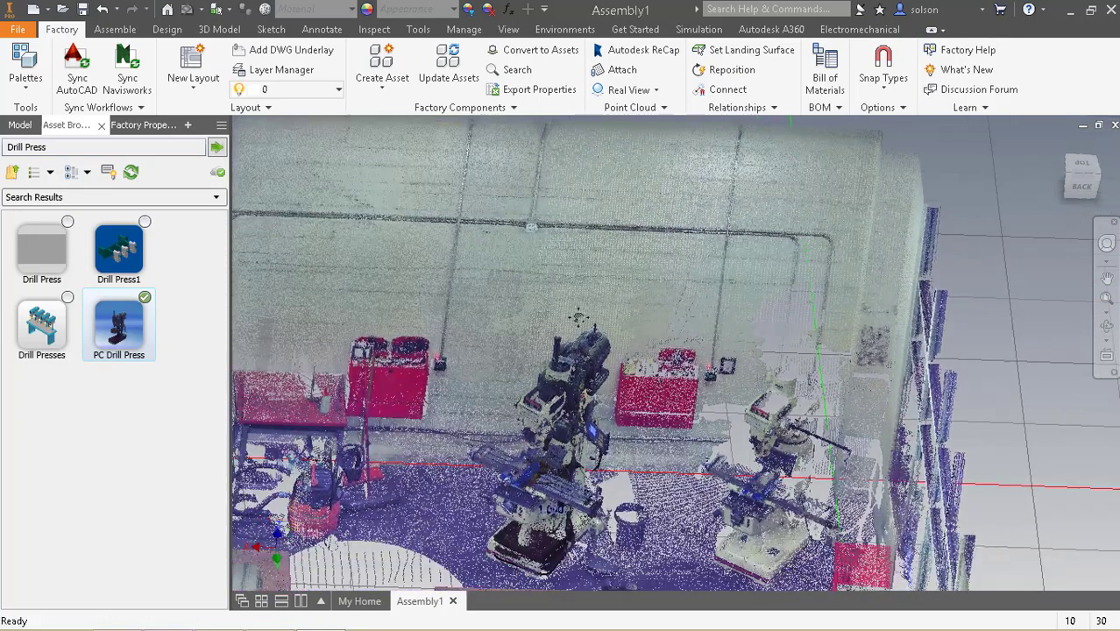
{"action": "scroll", "coordinate": [575, 400], "scroll_direction": "down", "scroll_amount": 3}
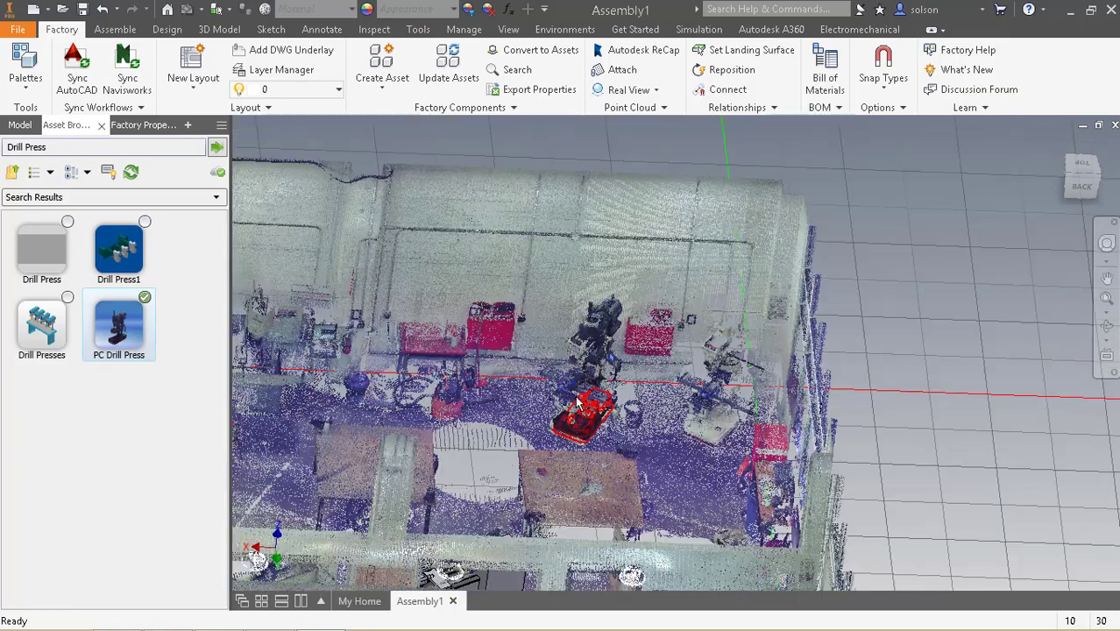
{"action": "scroll", "coordinate": [576, 396], "scroll_direction": "up", "scroll_amount": 4}
{"action": "middle_click_drag", "start_coordinate": [575, 396], "coordinate": [642, 366], "text": "shift"}
{"action": "scroll", "coordinate": [643, 362], "scroll_direction": "down", "scroll_amount": 4}
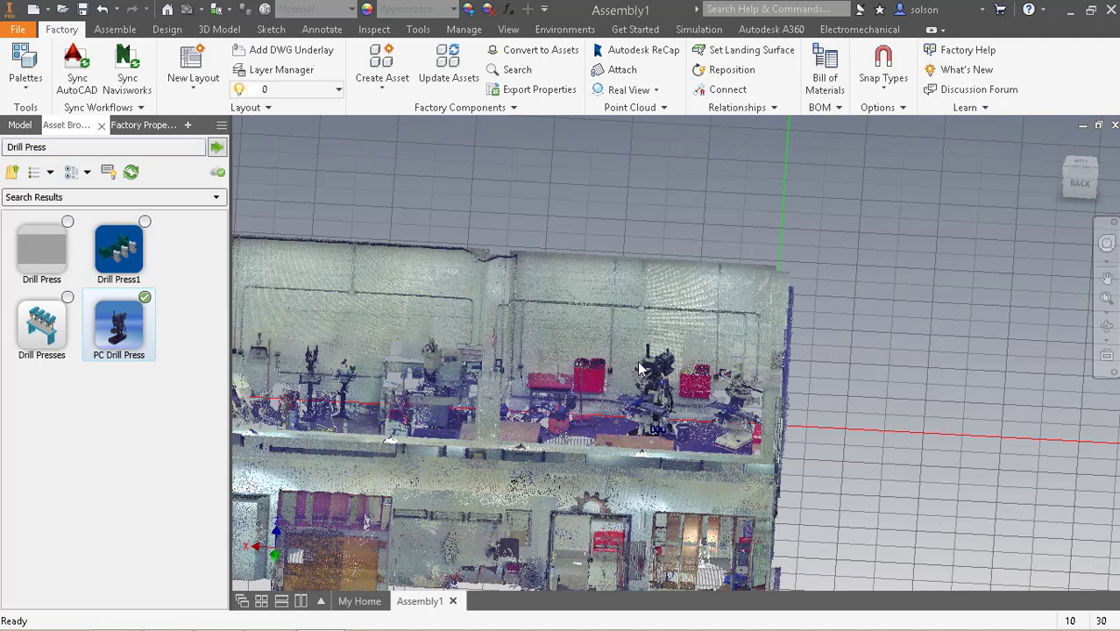
{"action": "middle_click_drag", "start_coordinate": [637, 304], "coordinate": [678, 299]}
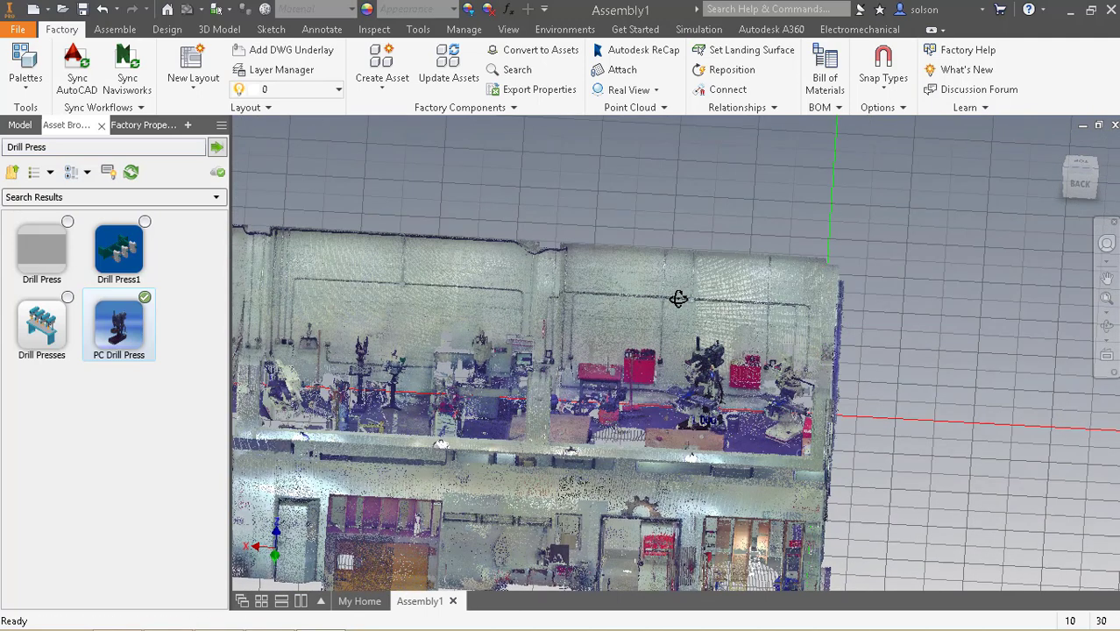
Step: Hide all regions of the Facility Scan point cloud with the Point Cloud Navigator, leaving only the placed assets in view
{"action": "left_click", "coordinate": [659, 108]}
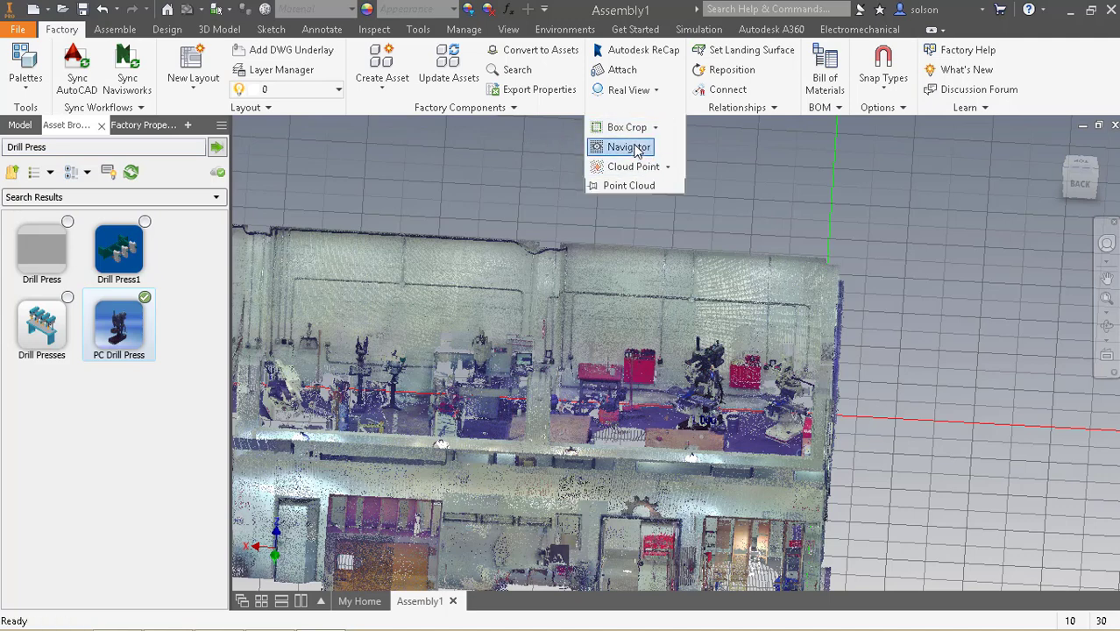
{"action": "left_click", "coordinate": [629, 147]}
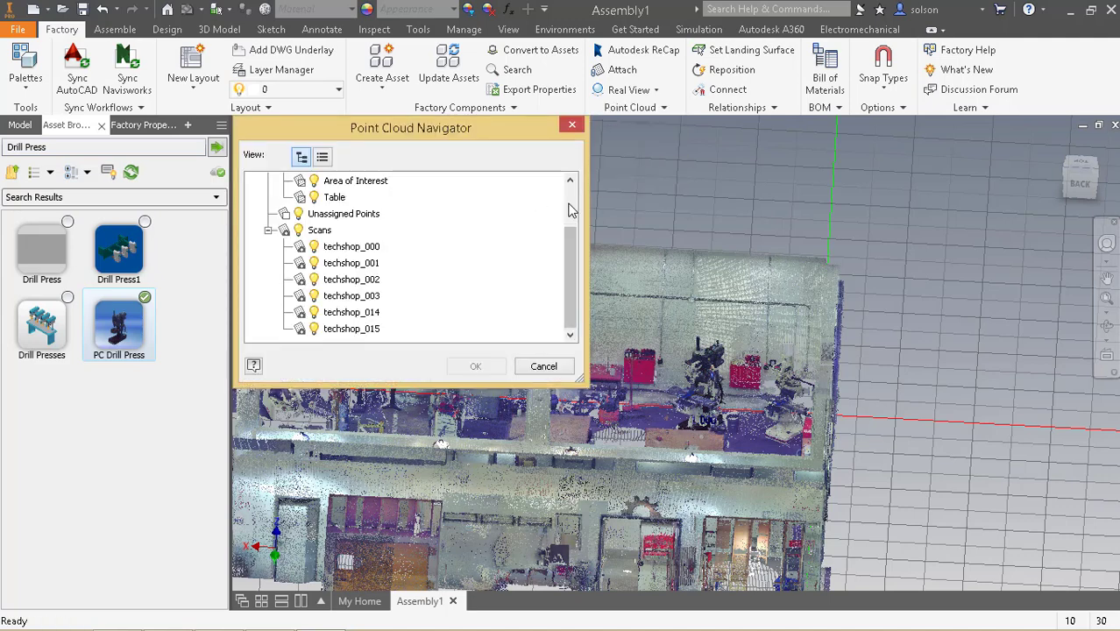
{"action": "left_click_drag", "start_coordinate": [568, 242], "coordinate": [559, 195]}
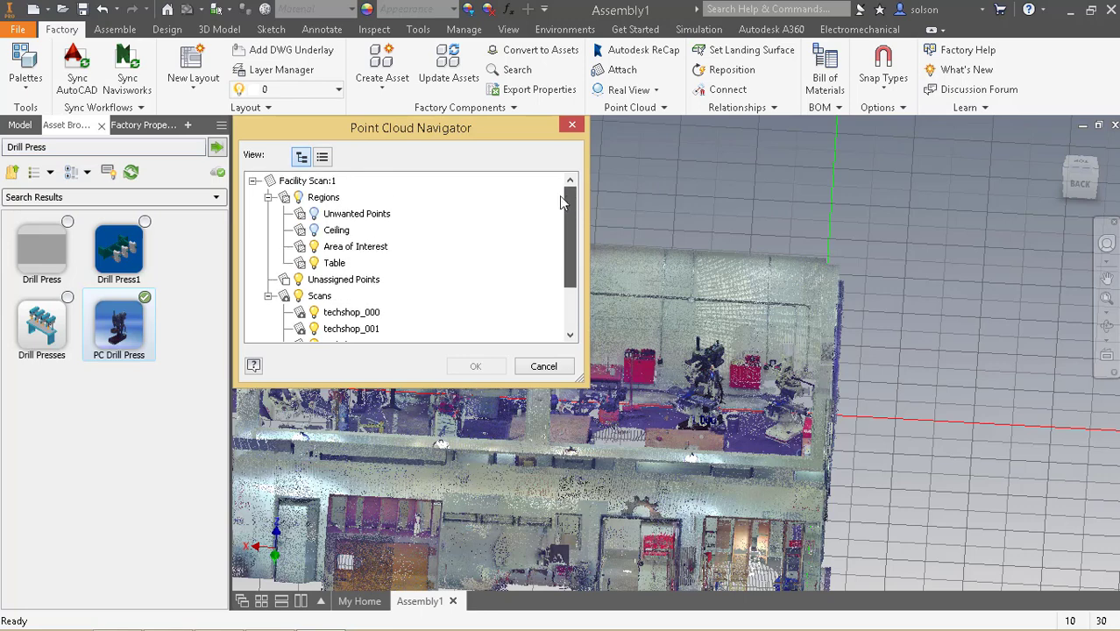
{"action": "left_click", "coordinate": [298, 198]}
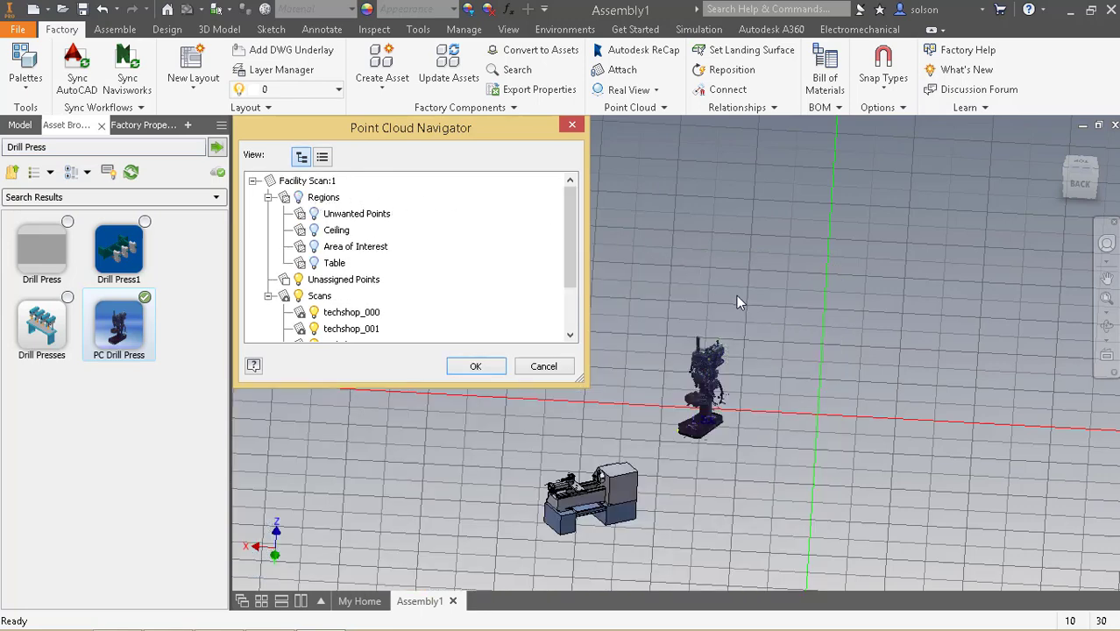
{"action": "key", "text": "F2"}
{"action": "middle_click_drag", "start_coordinate": [801, 290], "coordinate": [797, 293]}
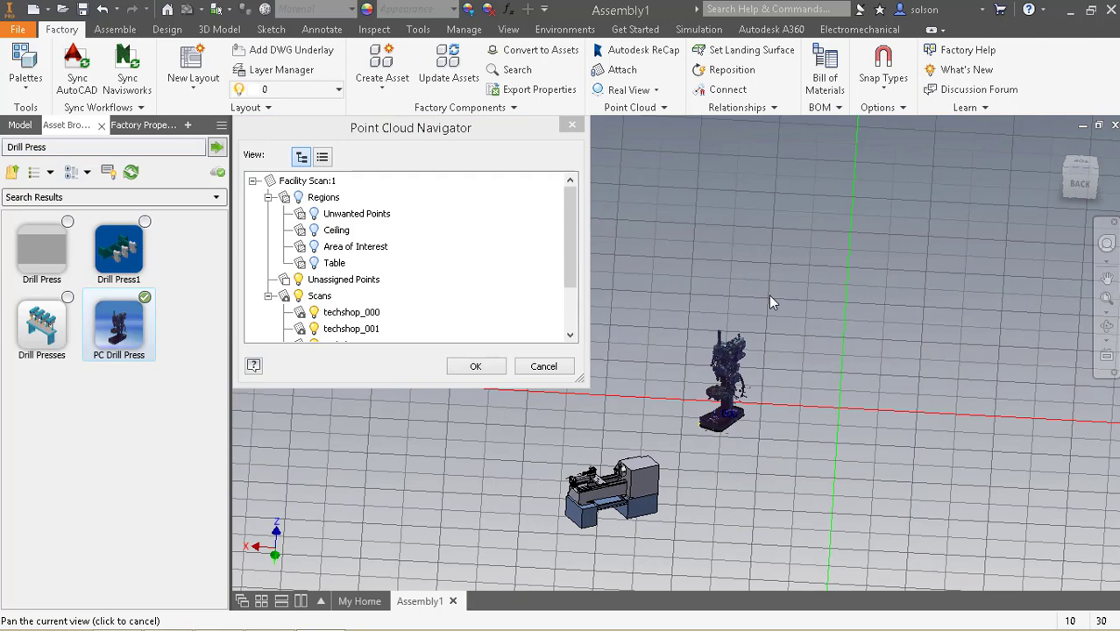